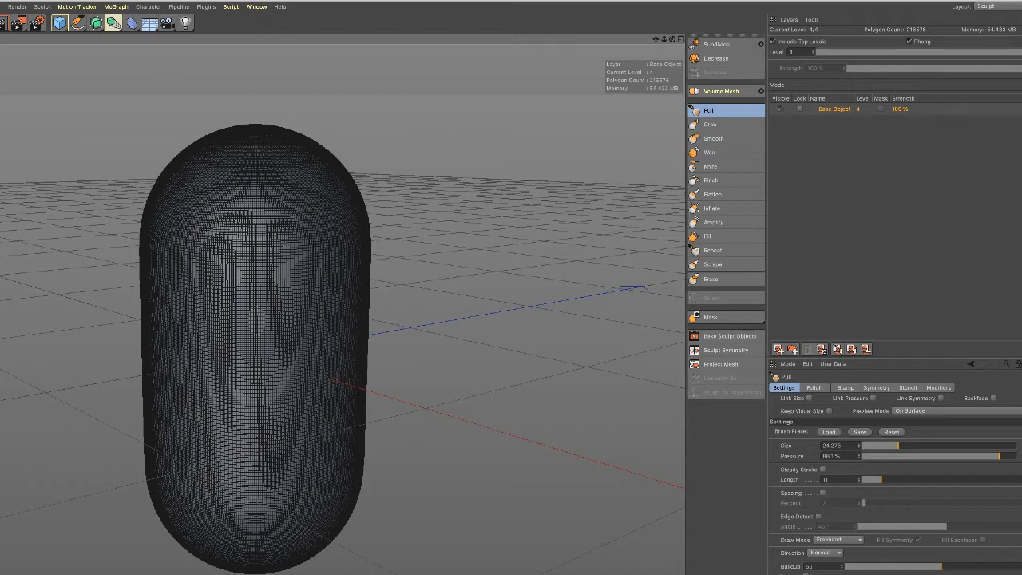
Switch the viewport to Gouraud shading without wireframe lines and set the Pull brush to size about 36 and pressure about 84%
key("n")
key("a")
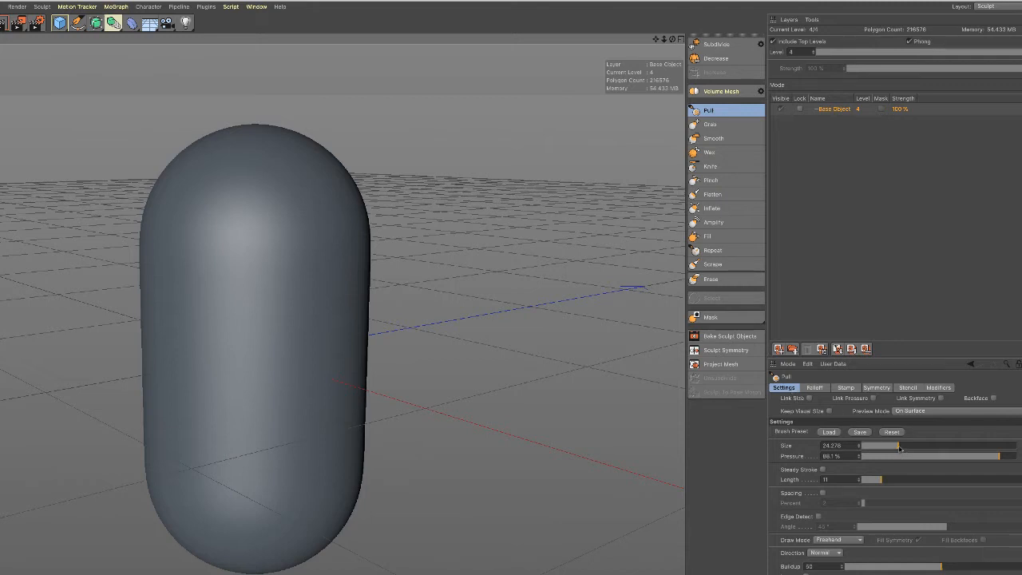
left_click_drag(902, 450, 966, 448)
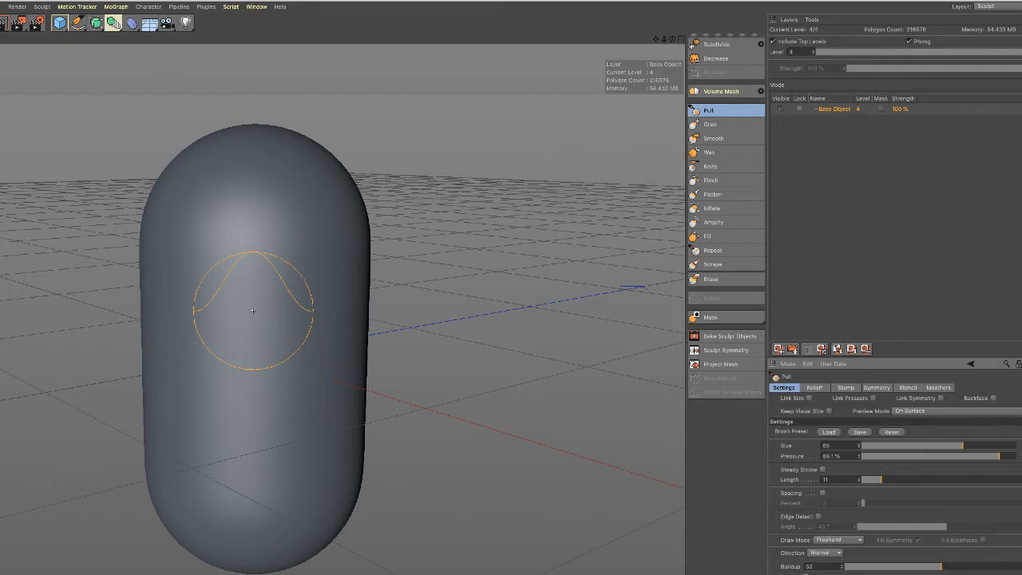
mouse_move(253, 311)
middle_mouse_down()
mouse_move(302, 311)
mouse_move(246, 309)
middle_mouse_up()
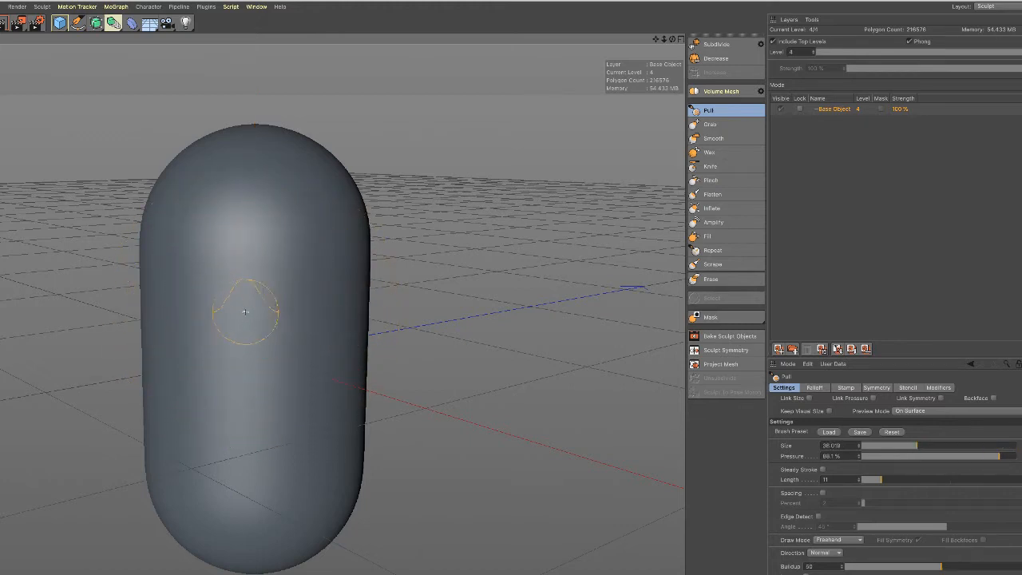
scroll(247, 307, "down", 1)
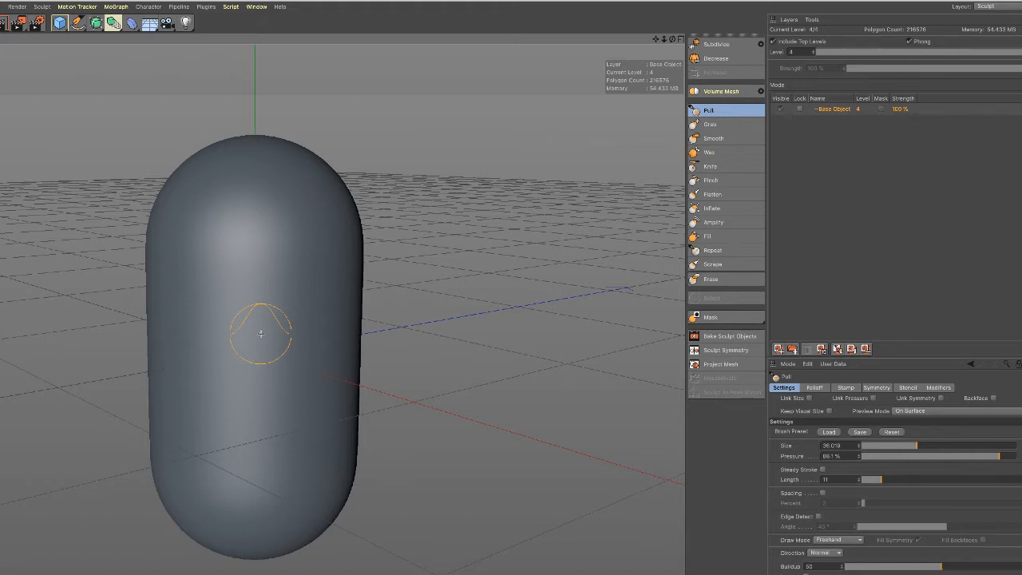
mouse_move(260, 334)
middle_mouse_down()
mouse_move(264, 290)
mouse_move(276, 388)
mouse_move(281, 342)
middle_mouse_up()
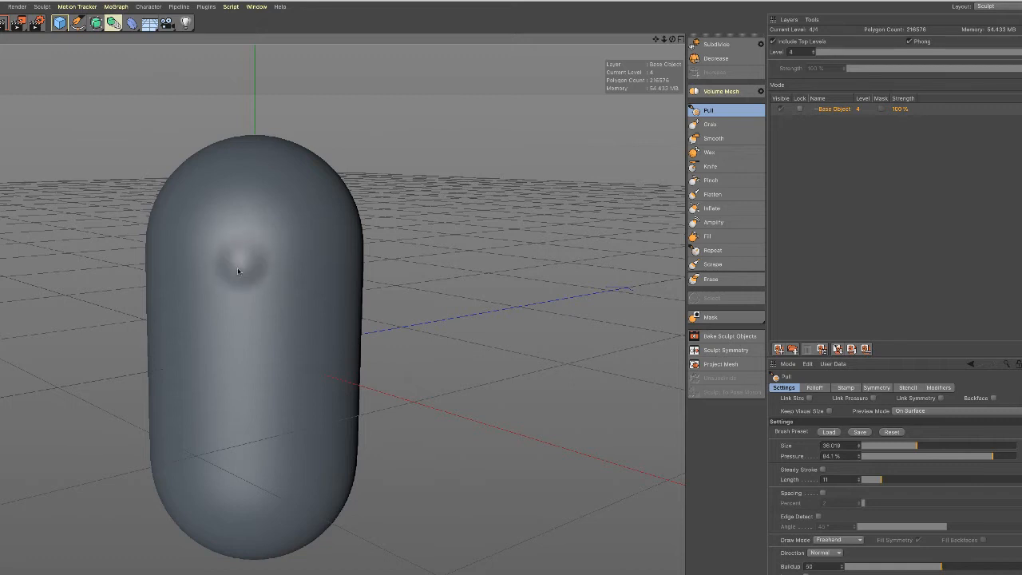
Pull a curved, C-shaped ridge out of the upper front of the capsule, building it up with repeated strokes
mouse_move(238, 271)
left_mouse_down()
mouse_move(220, 301)
mouse_move(224, 323)
mouse_move(245, 342)
mouse_move(264, 341)
mouse_move(245, 345)
left_mouse_up()
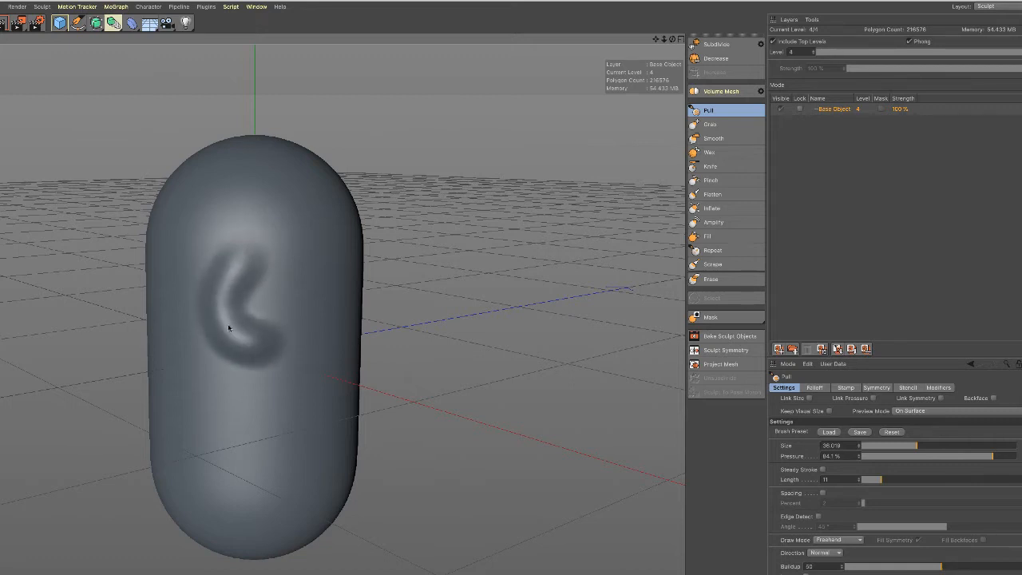
mouse_move(238, 259)
left_mouse_down()
mouse_move(223, 306)
mouse_move(221, 292)
mouse_move(229, 263)
mouse_move(244, 343)
mouse_move(221, 302)
mouse_move(221, 269)
left_mouse_up()
left_click_drag(299, 333, 282, 319)
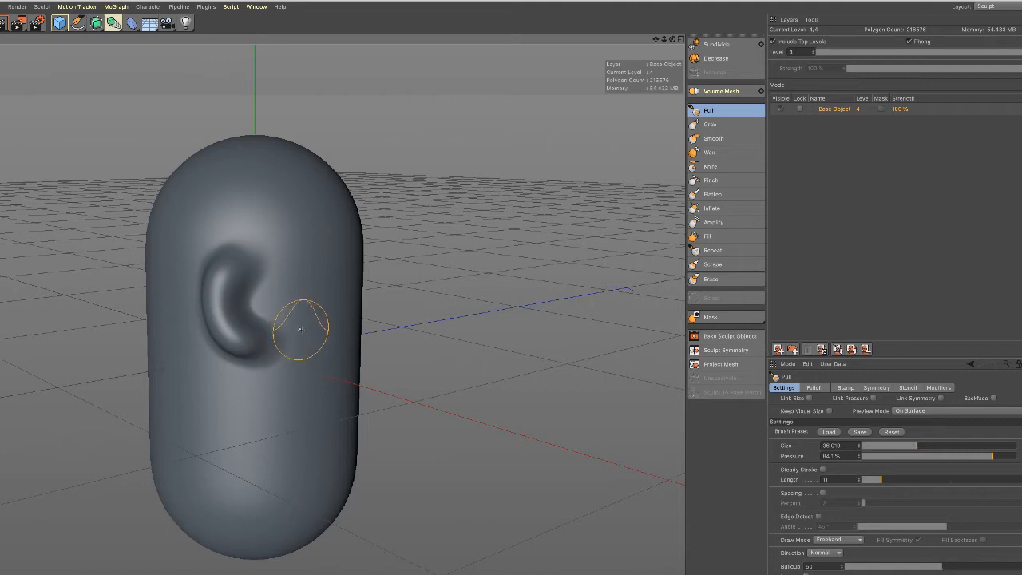
Pull a vertical ridge beside the curved one and a small round bump below the two ridges
left_click_drag(301, 329, 298, 272)
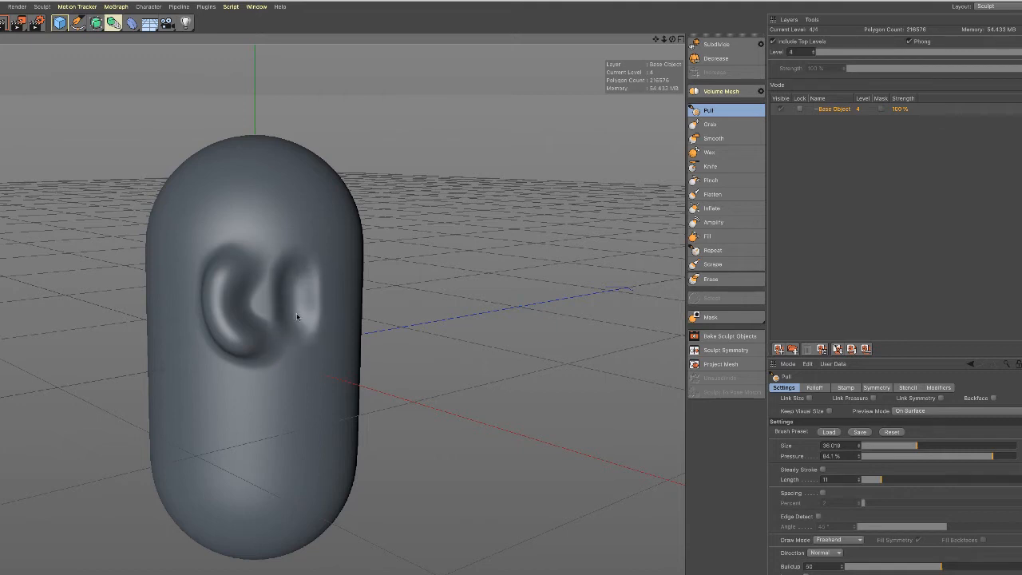
mouse_move(300, 323)
left_mouse_down()
mouse_move(294, 257)
mouse_move(293, 268)
left_mouse_up()
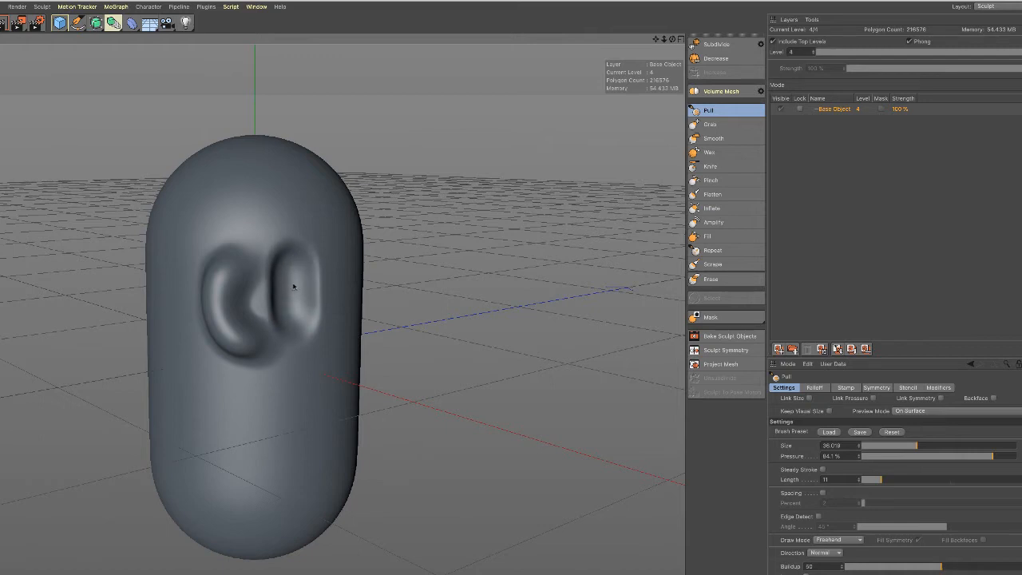
left_click_drag(294, 322, 293, 269)
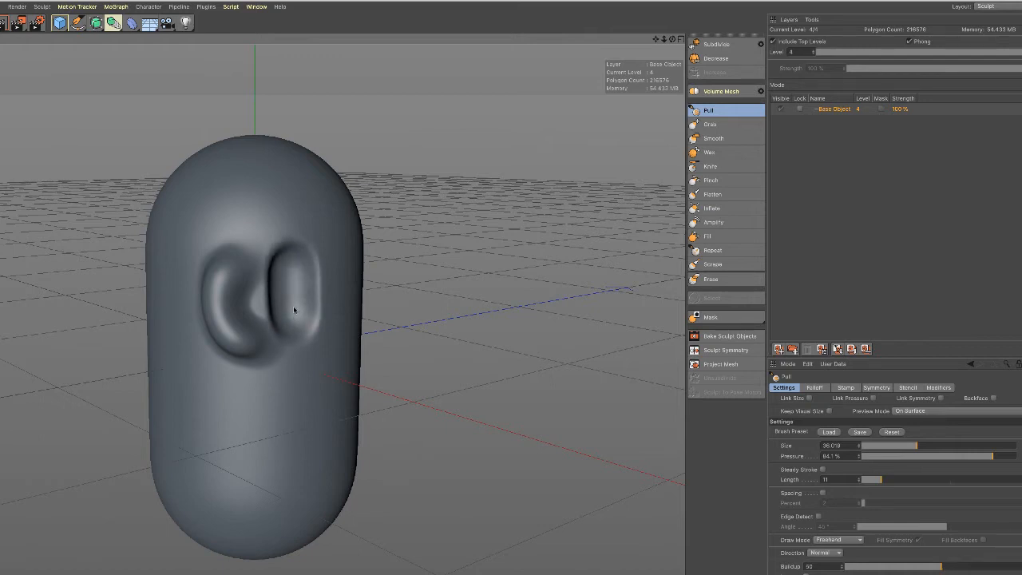
left_click_drag(295, 313, 296, 280)
mouse_move(296, 392)
left_mouse_down()
mouse_move(278, 426)
mouse_move(284, 418)
left_mouse_up()
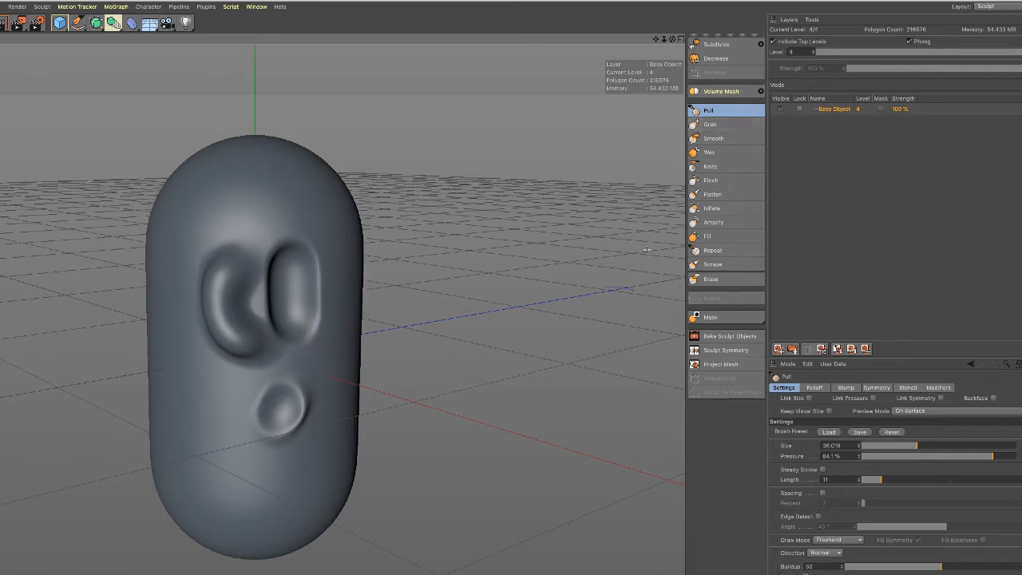
Grab the surface above the ridges sideways into an overhang, and pull out a pointed horn at brush size about 23
left_click(717, 124)
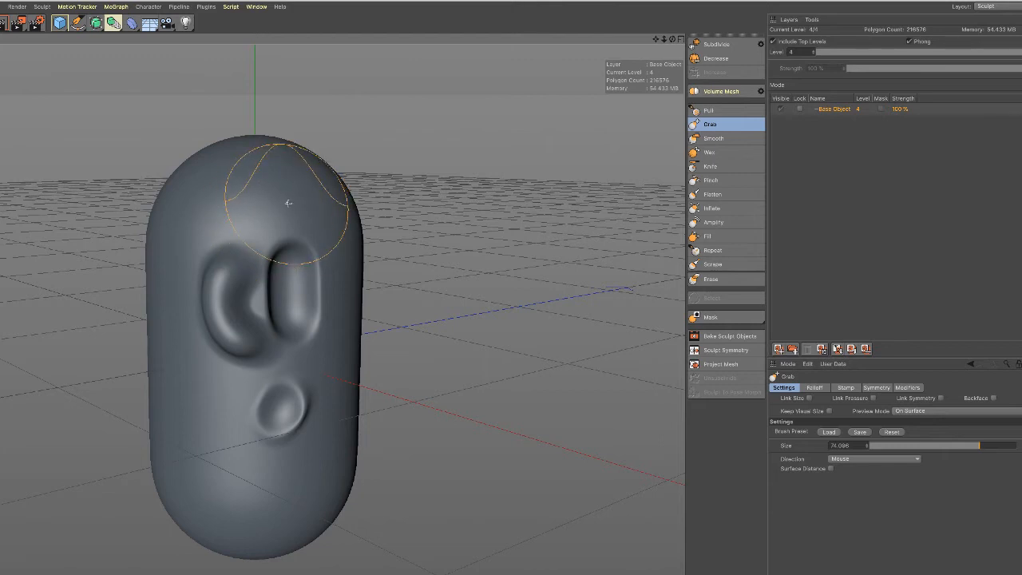
mouse_move(285, 200)
left_mouse_down()
mouse_move(338, 203)
mouse_move(355, 192)
left_mouse_up()
key("ctrl+z")
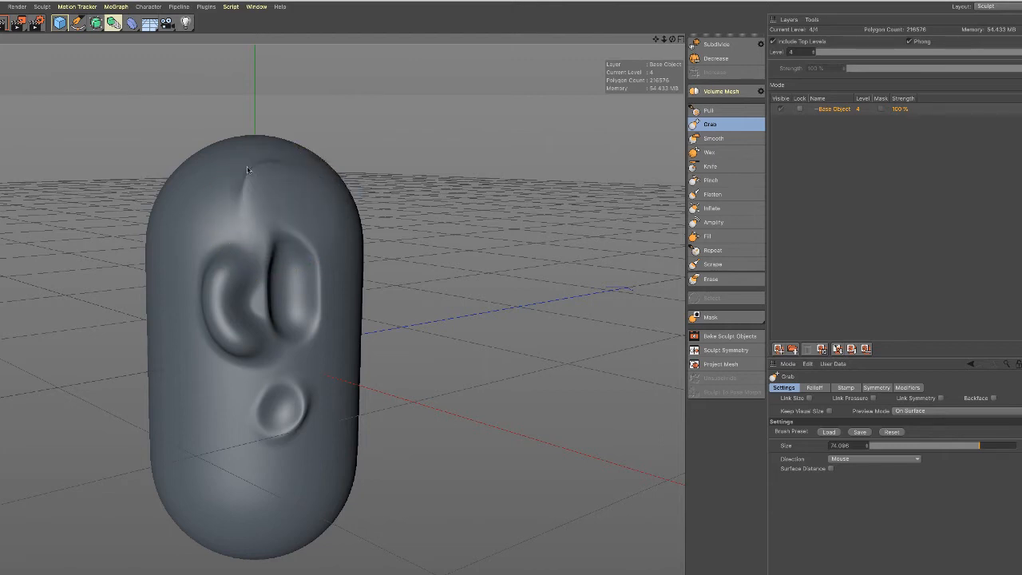
mouse_move(232, 150)
left_mouse_down()
mouse_move(318, 145)
mouse_move(369, 190)
mouse_move(359, 173)
mouse_move(300, 170)
mouse_move(327, 185)
mouse_move(341, 211)
left_mouse_up()
mouse_move(261, 207)
middle_mouse_down()
mouse_move(223, 212)
mouse_move(236, 205)
middle_mouse_up()
mouse_move(235, 206)
left_mouse_down()
mouse_move(203, 188)
mouse_move(245, 179)
mouse_move(242, 142)
mouse_move(210, 149)
mouse_move(197, 166)
left_mouse_up()
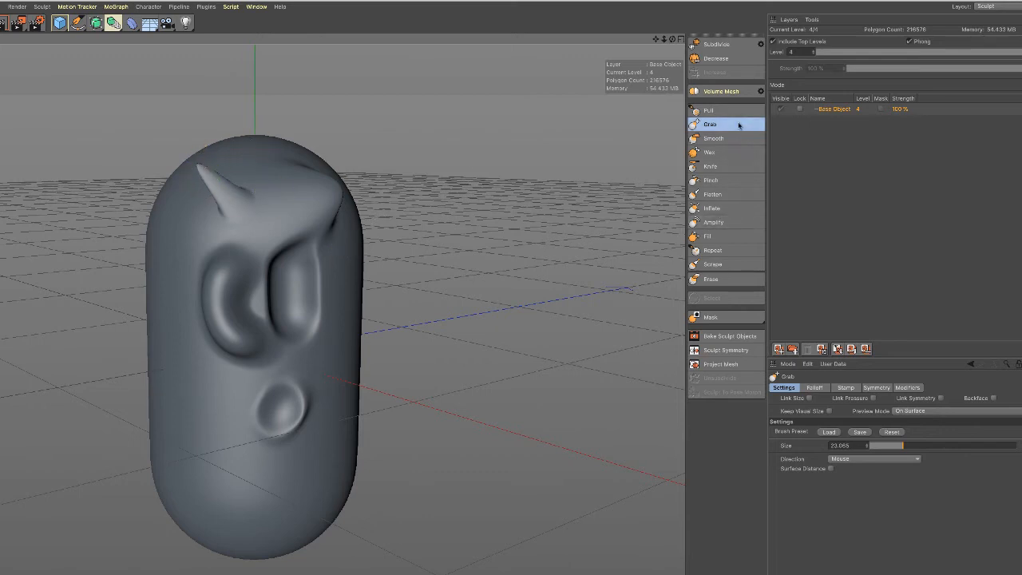
Soften the curved ridge, the small round bump and the vertical ridge with the Smooth brush
left_click(718, 138)
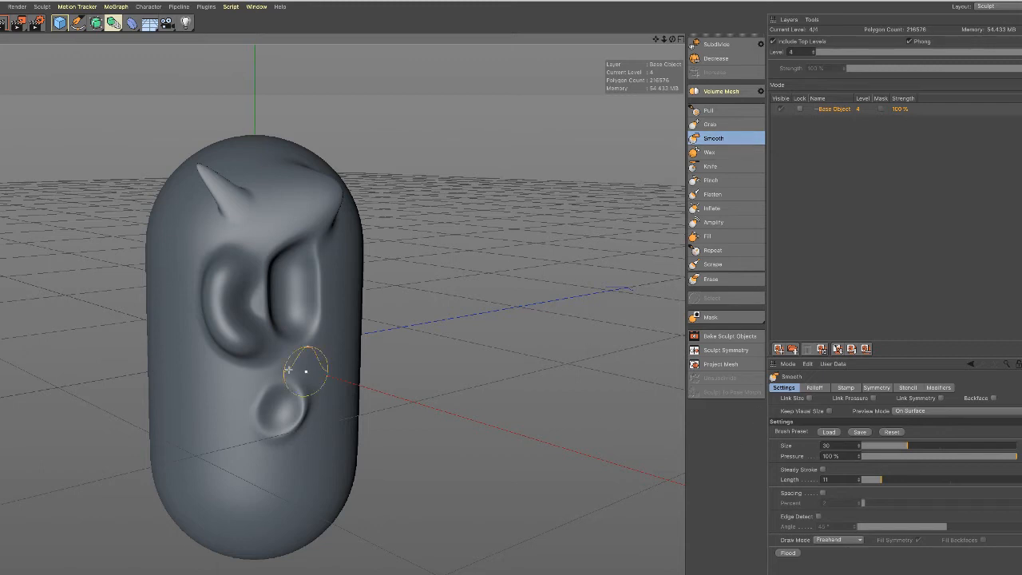
mouse_move(293, 365)
left_mouse_down()
mouse_move(303, 308)
mouse_move(235, 330)
mouse_move(249, 347)
mouse_move(250, 247)
mouse_move(256, 354)
mouse_move(239, 302)
left_mouse_up()
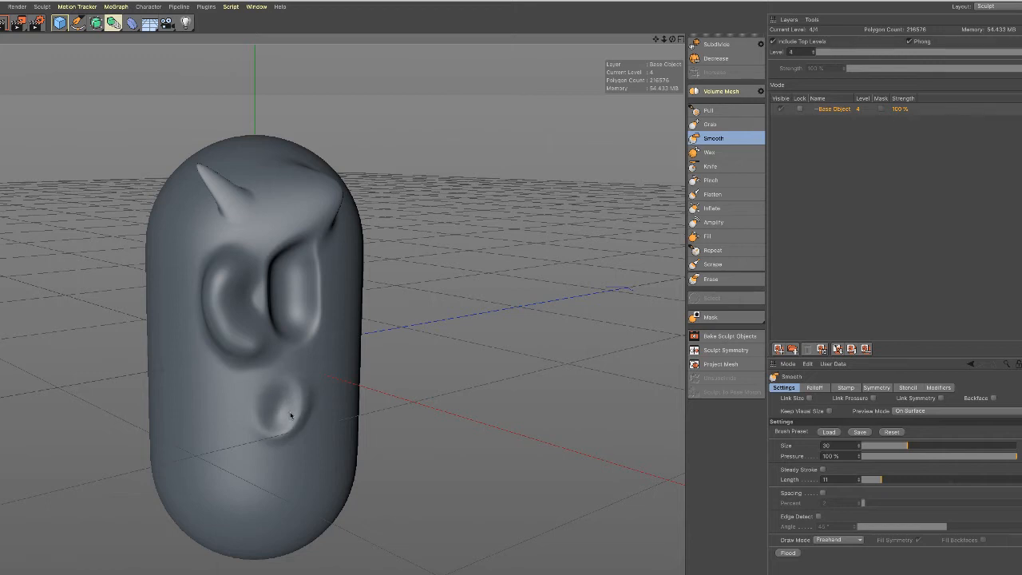
mouse_move(300, 395)
left_mouse_down()
mouse_move(275, 369)
mouse_move(259, 385)
left_mouse_up()
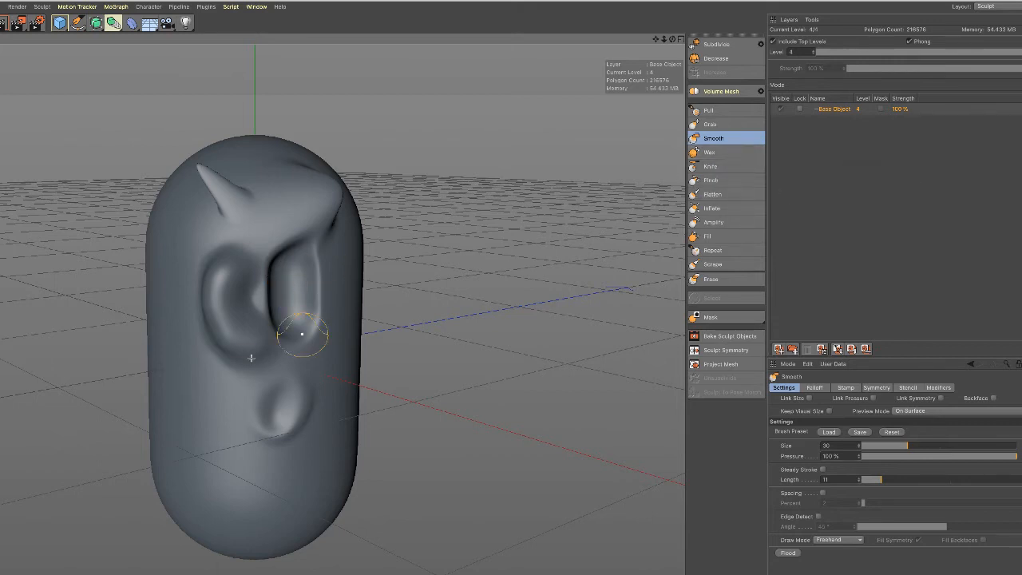
mouse_move(302, 334)
left_mouse_down()
mouse_move(308, 283)
mouse_move(290, 294)
mouse_move(305, 327)
left_mouse_up()
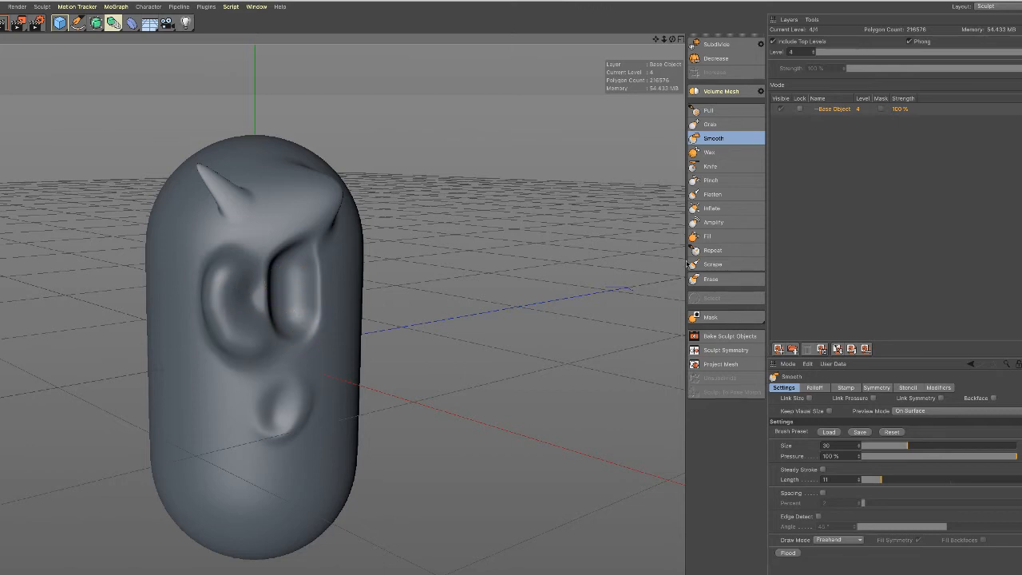
Build up Wax strokes over the vertical ridge and the capsule side beside it, reducing the brush size to about 5.8
left_click(723, 152)
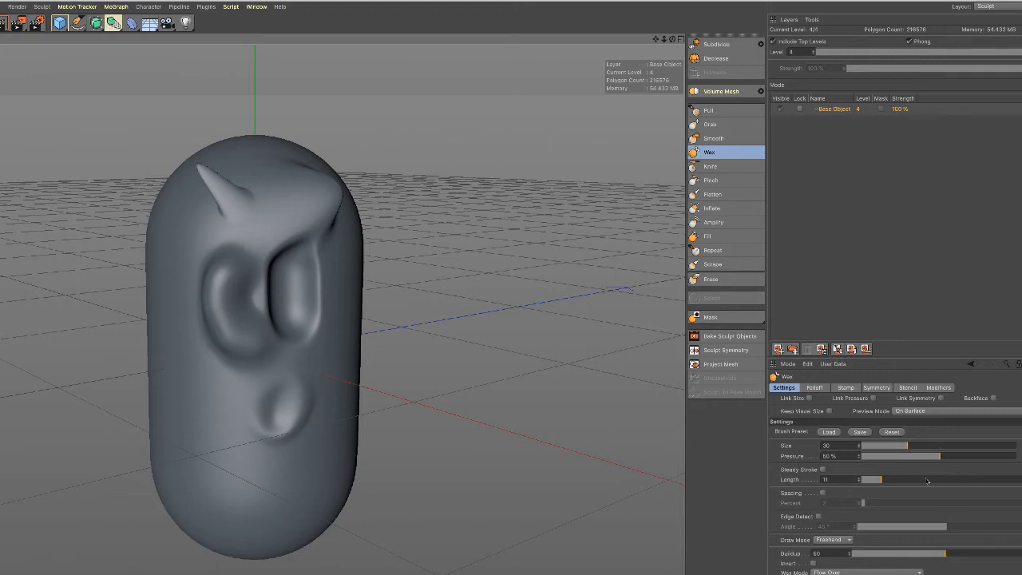
mouse_move(302, 363)
left_mouse_down()
mouse_move(285, 297)
mouse_move(297, 258)
mouse_move(258, 259)
mouse_move(255, 328)
mouse_move(296, 319)
mouse_move(315, 258)
mouse_move(302, 234)
mouse_move(276, 264)
mouse_move(288, 307)
mouse_move(302, 267)
mouse_move(261, 222)
mouse_move(361, 317)
left_mouse_up()
scroll(292, 296, "up", 5)
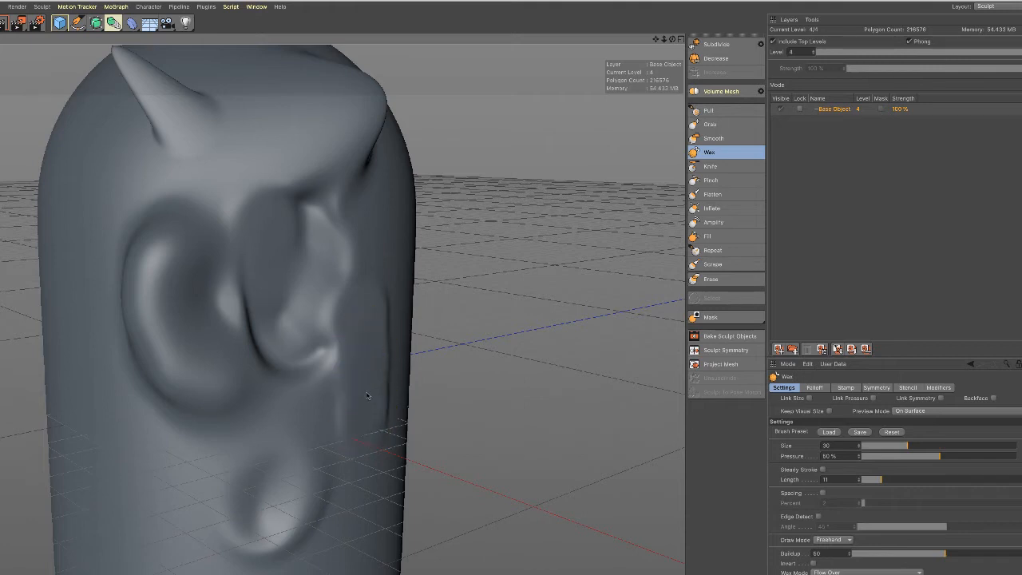
middle_click_drag(359, 337, 346, 342)
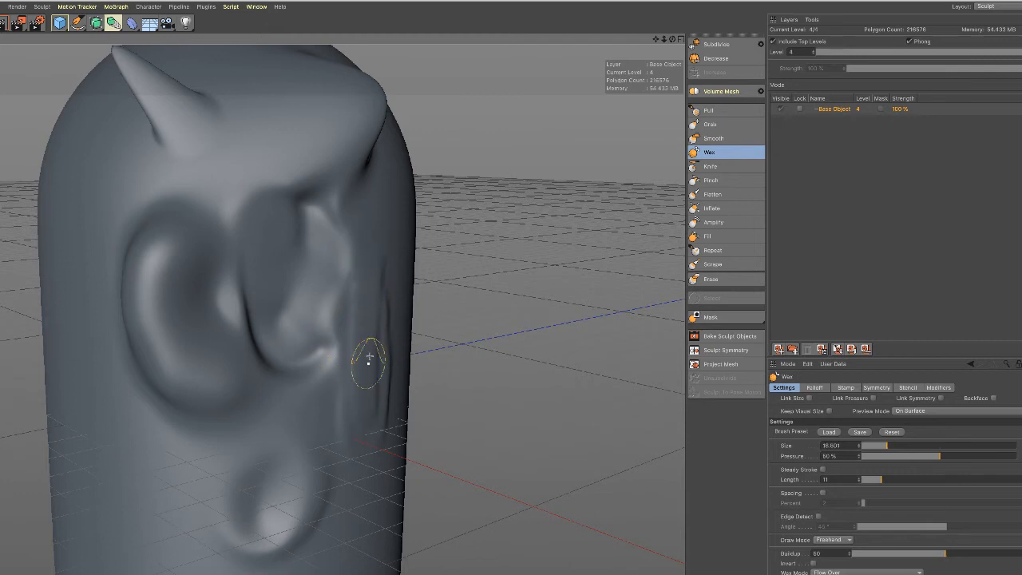
middle_click_drag(370, 317, 364, 307)
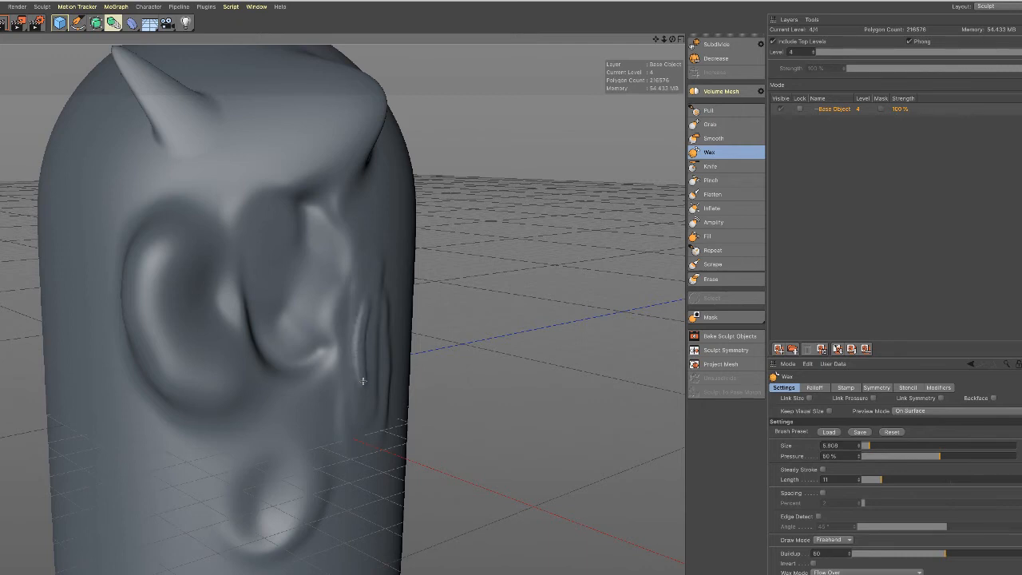
left_click_drag(368, 309, 360, 343)
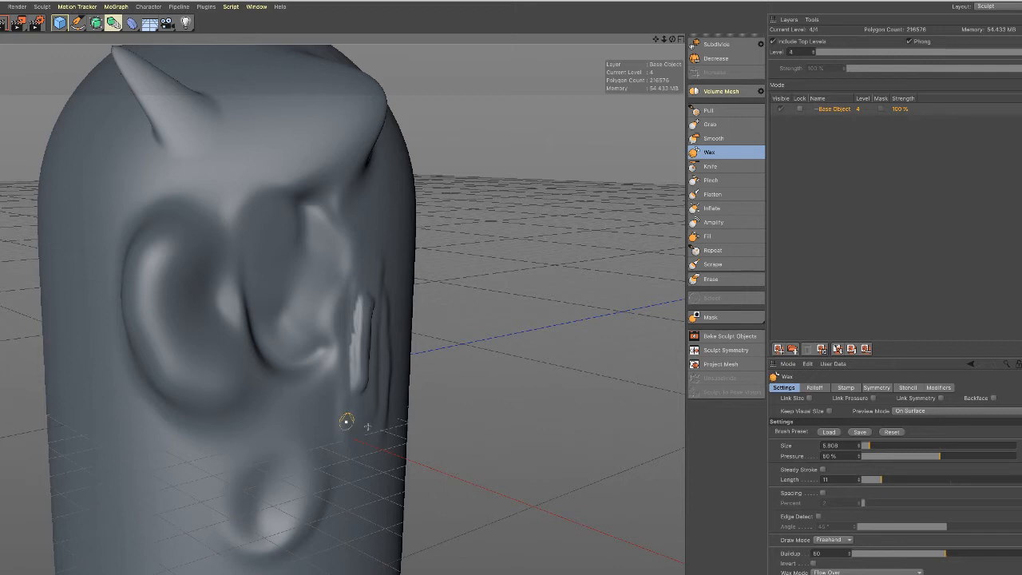
Cut an L-shaped line into the capsule's lower front with the Knife brush, beside the small round bump
scroll(325, 325, "down", 4)
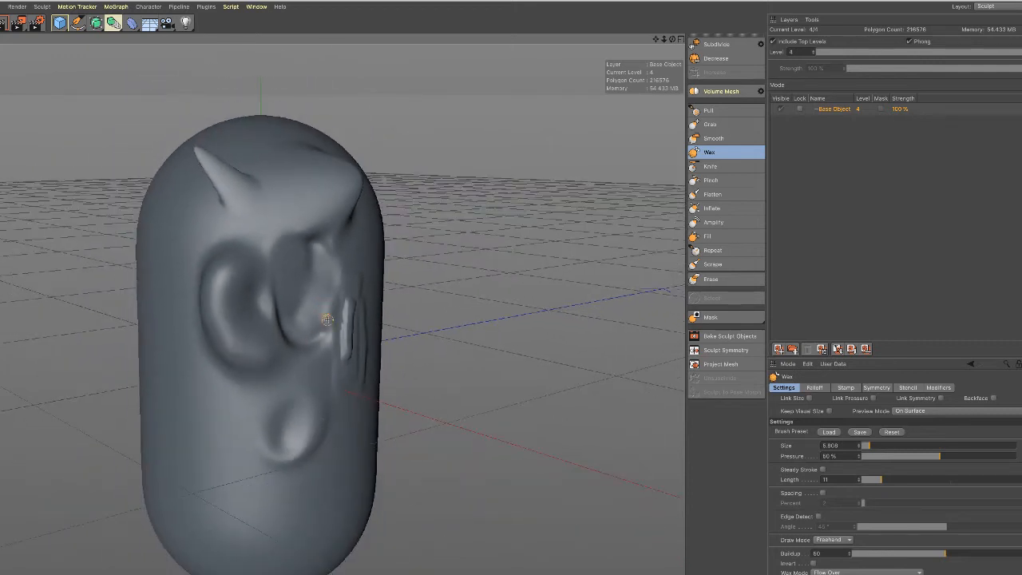
left_click(712, 166)
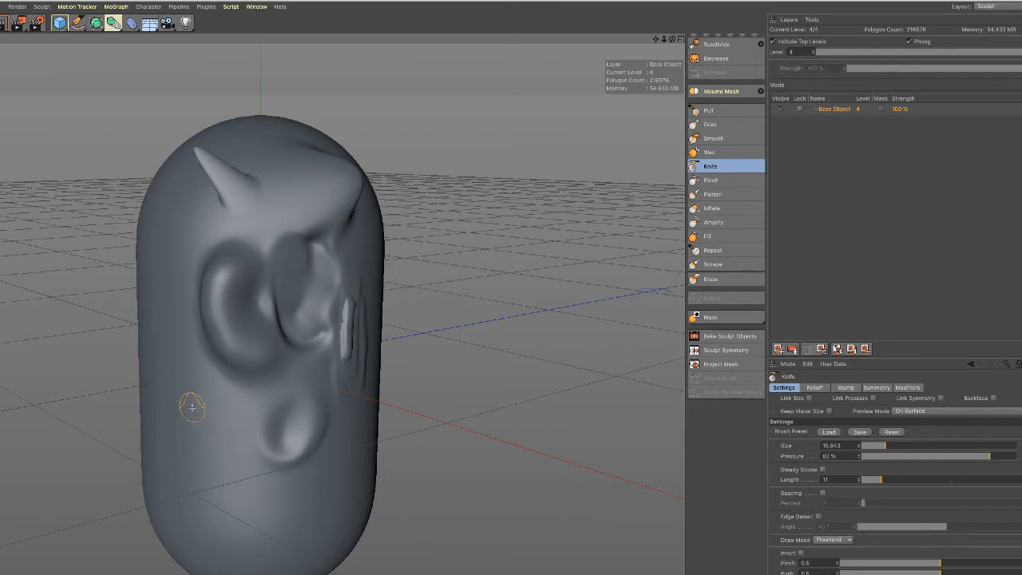
mouse_move(191, 408)
left_mouse_down()
mouse_move(199, 460)
mouse_move(223, 467)
left_mouse_up()
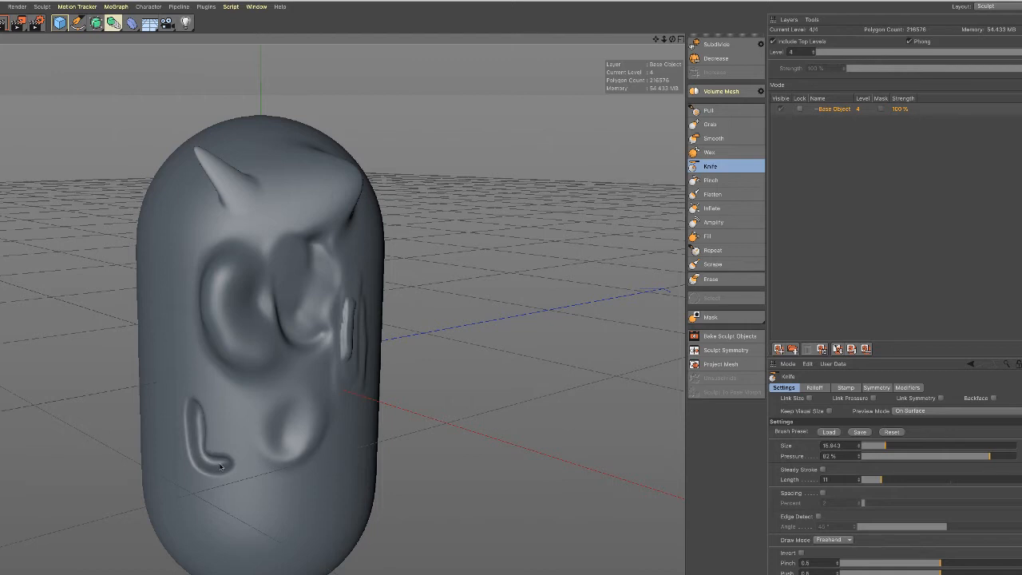
Set the Knife brush size to about 8.9 and cut several short, winding and zigzag lines across the capsule's lower front
middle_click_drag(265, 497, 264, 291)
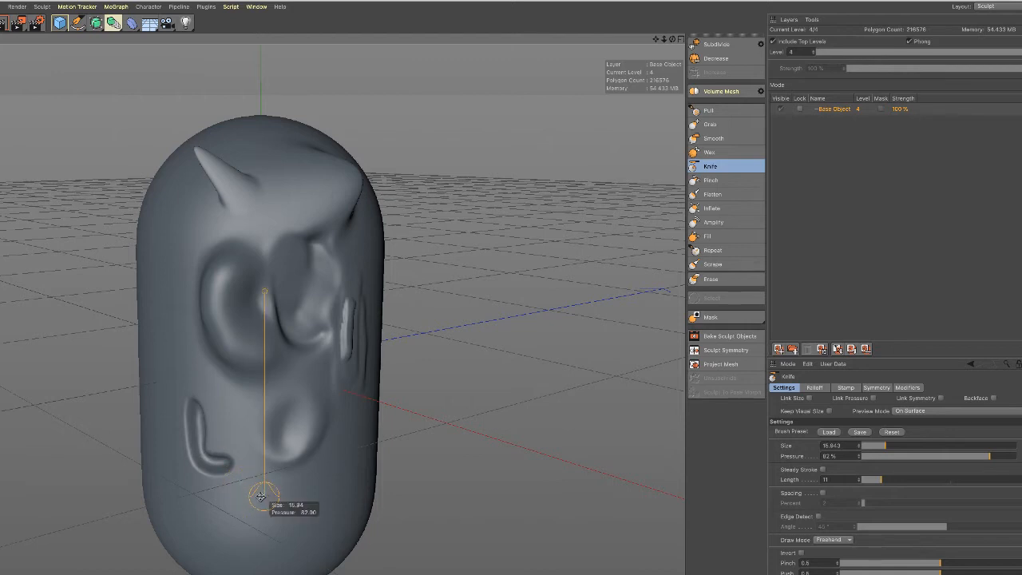
middle_click_drag(260, 497, 252, 499)
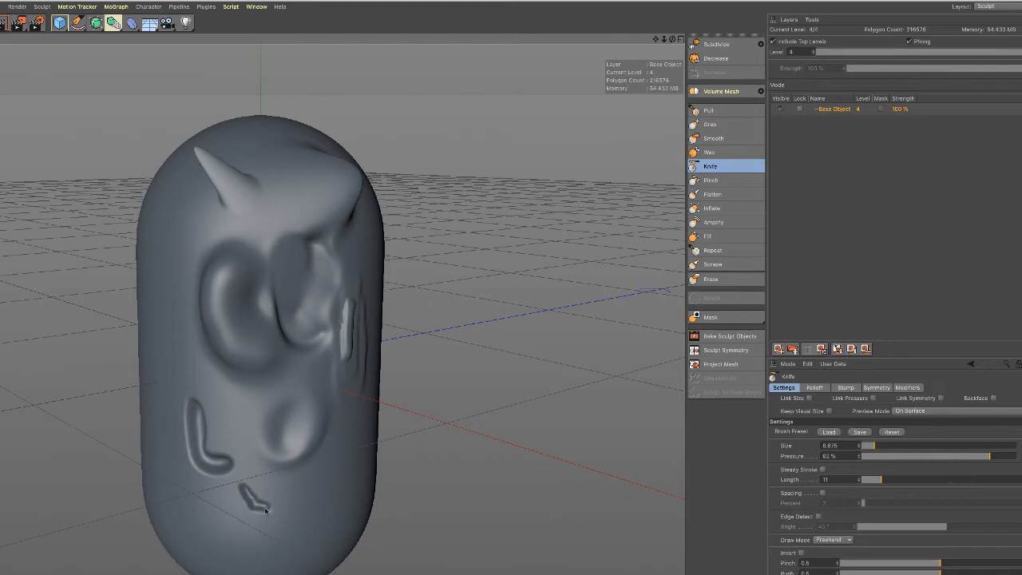
scroll(282, 495, "up", 3)
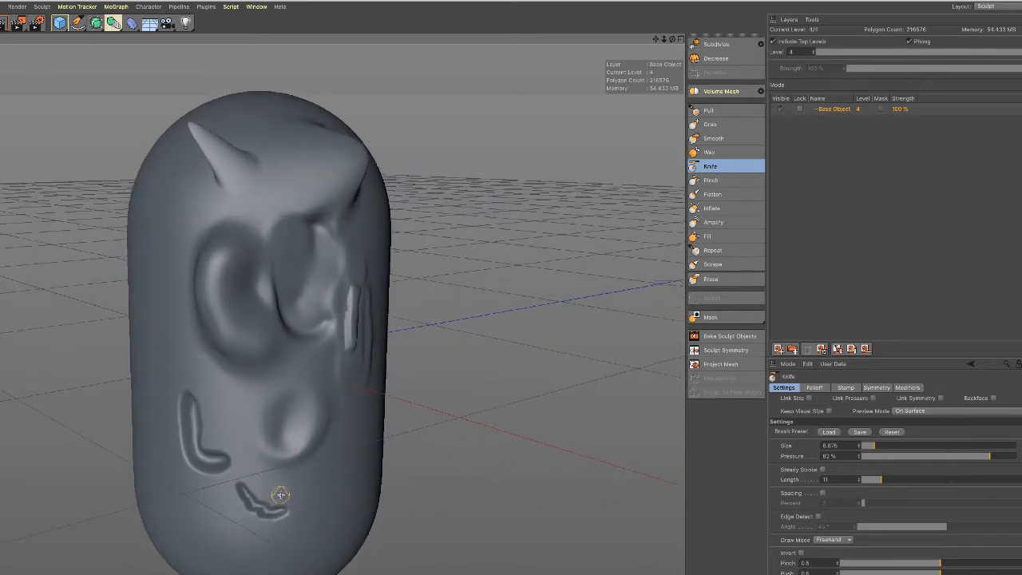
middle_click_drag(287, 496, 237, 347, "alt")
scroll(298, 304, "up", 4)
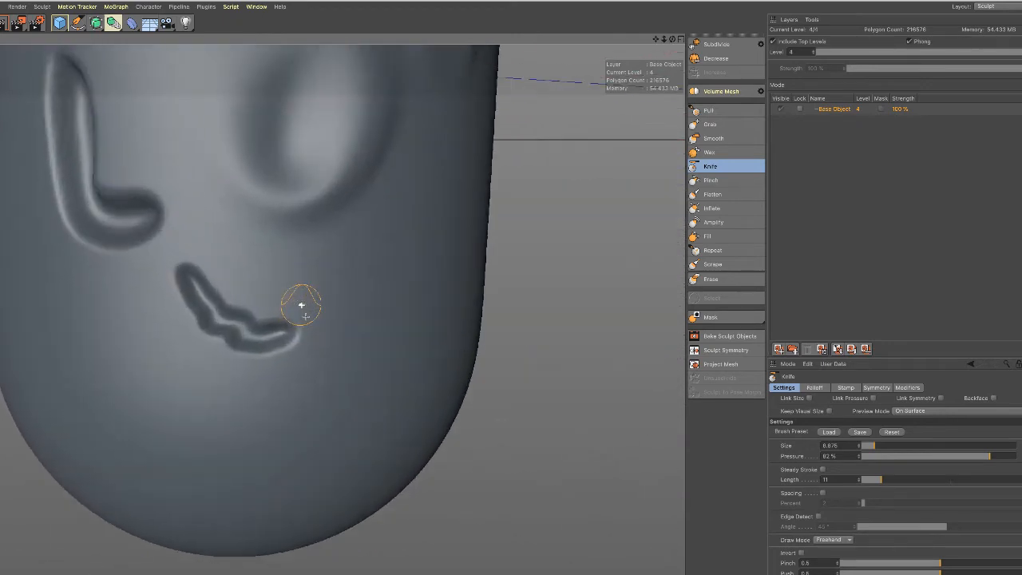
mouse_move(320, 310)
left_mouse_down()
mouse_move(283, 275)
mouse_move(347, 264)
mouse_move(378, 272)
left_mouse_up()
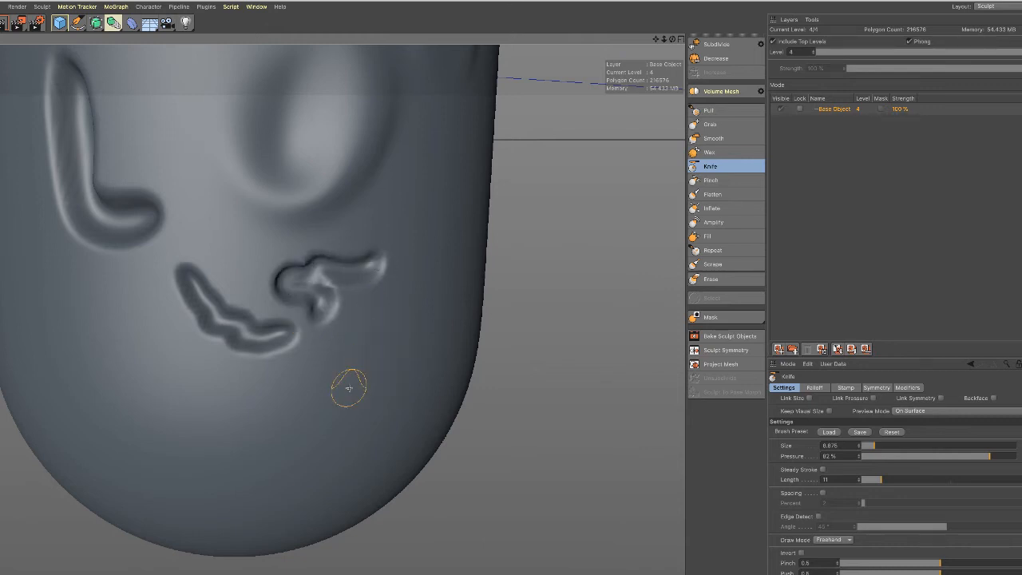
mouse_move(360, 388)
left_mouse_down()
mouse_move(281, 402)
mouse_move(229, 399)
mouse_move(206, 385)
mouse_move(160, 401)
mouse_move(132, 395)
mouse_move(127, 375)
left_mouse_up()
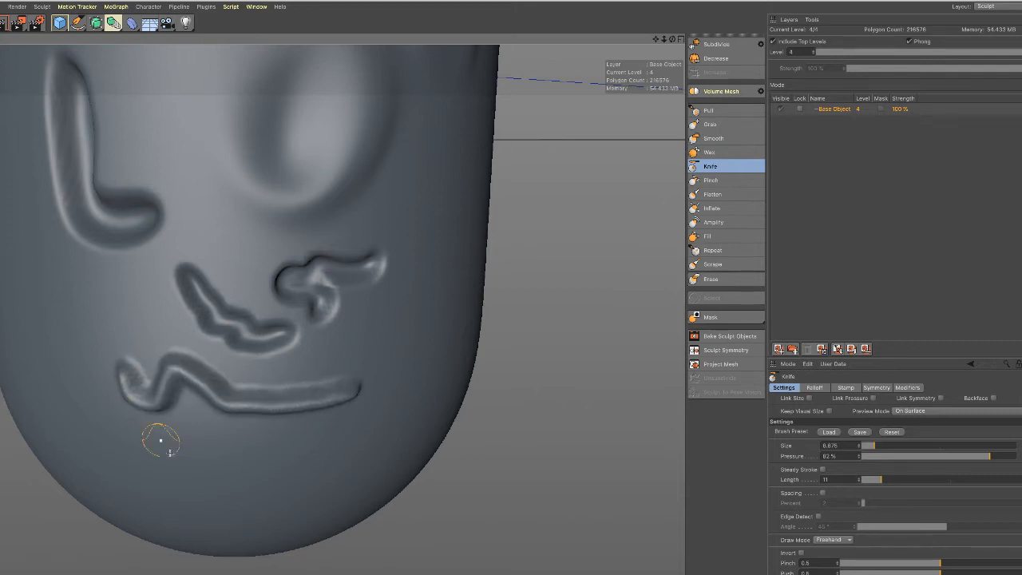
left_click_drag(125, 290, 102, 300)
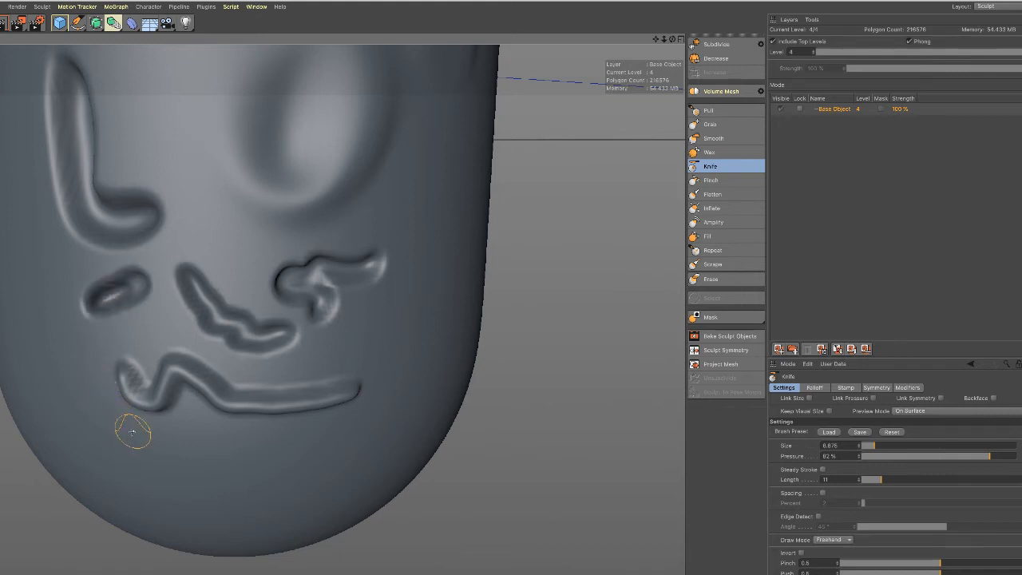
mouse_move(127, 432)
left_mouse_down()
mouse_move(153, 422)
mouse_move(171, 438)
mouse_move(202, 438)
mouse_move(265, 464)
mouse_move(300, 464)
mouse_move(329, 447)
left_mouse_up()
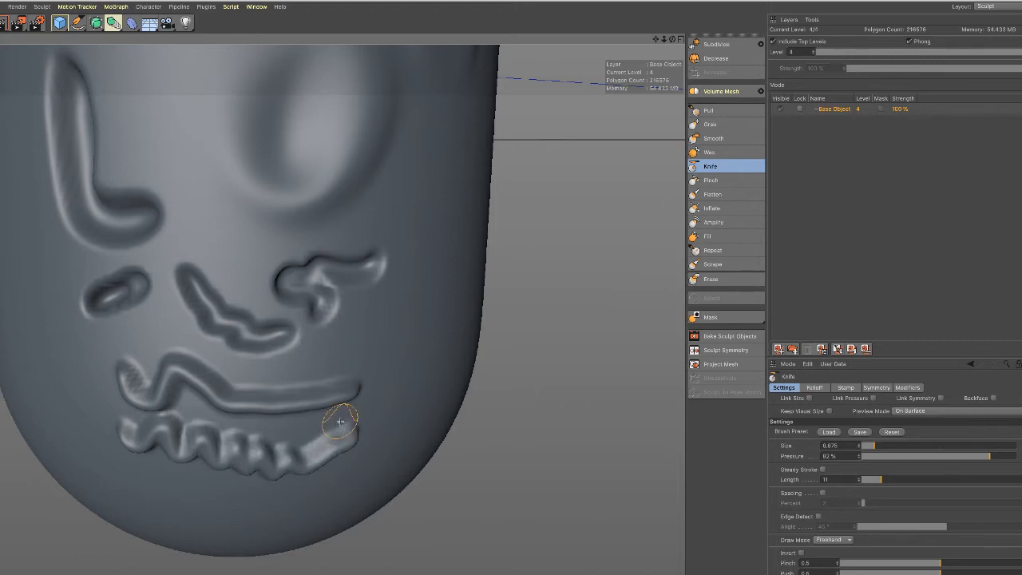
left_click_drag(341, 411, 447, 353, "alt")
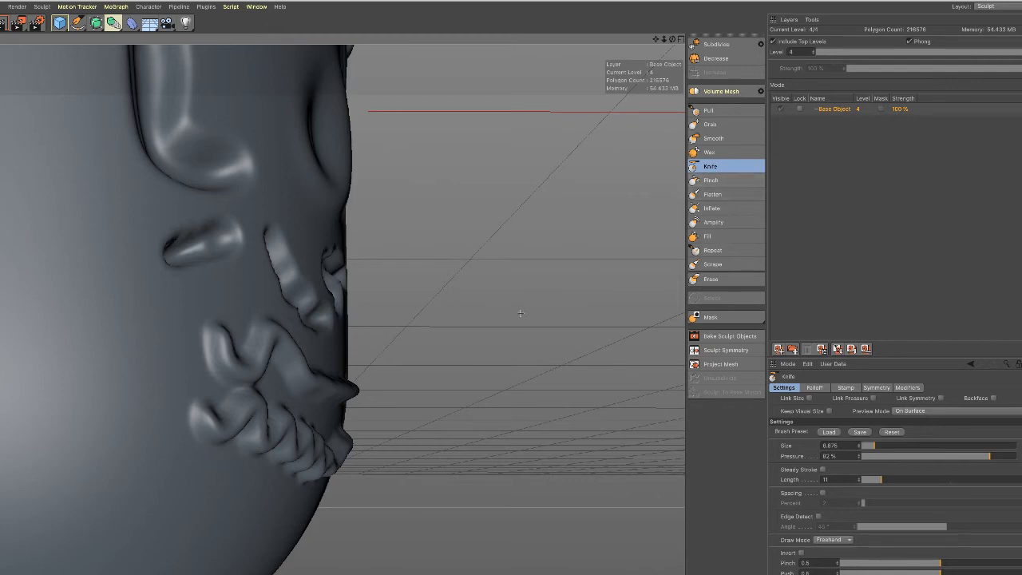
Pinch the winding and zigzag lines on the capsule's lower front, changing the Pinch brush to a size of about 13.8 and 107% pressure
left_click_drag(520, 314, 471, 313, "alt")
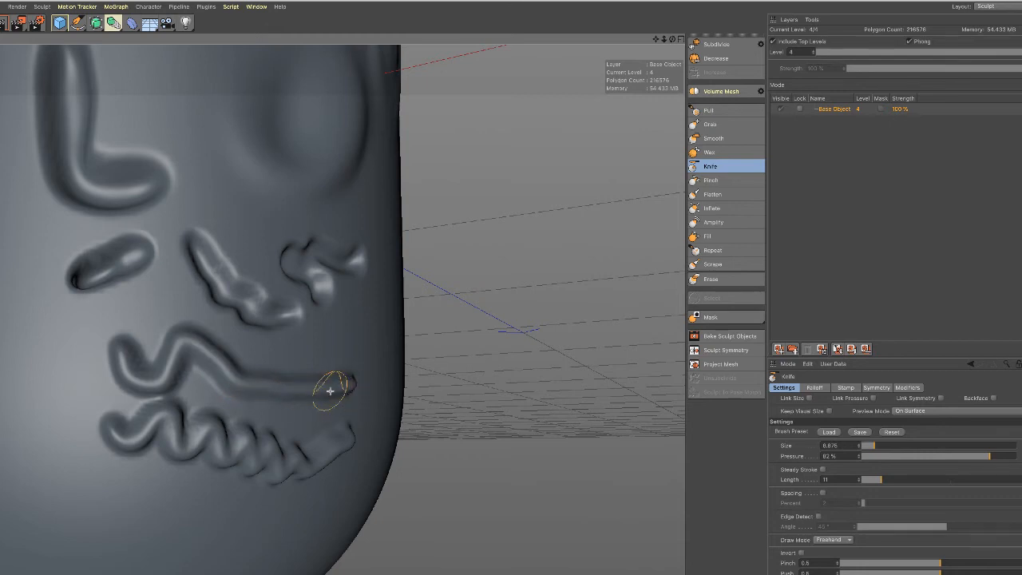
left_click(714, 181)
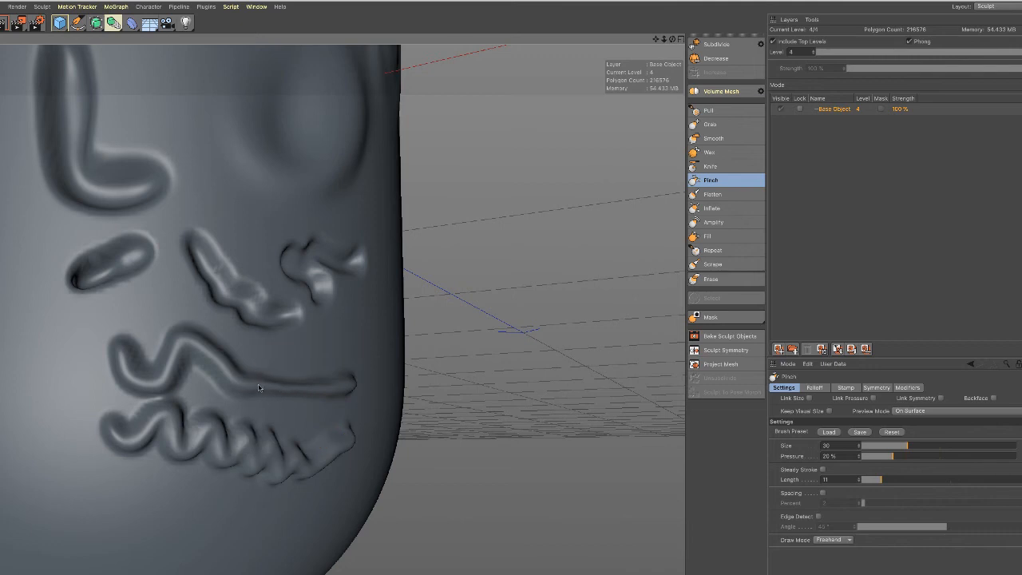
mouse_move(207, 359)
left_mouse_down()
mouse_move(237, 385)
mouse_move(297, 392)
mouse_move(197, 349)
left_mouse_up()
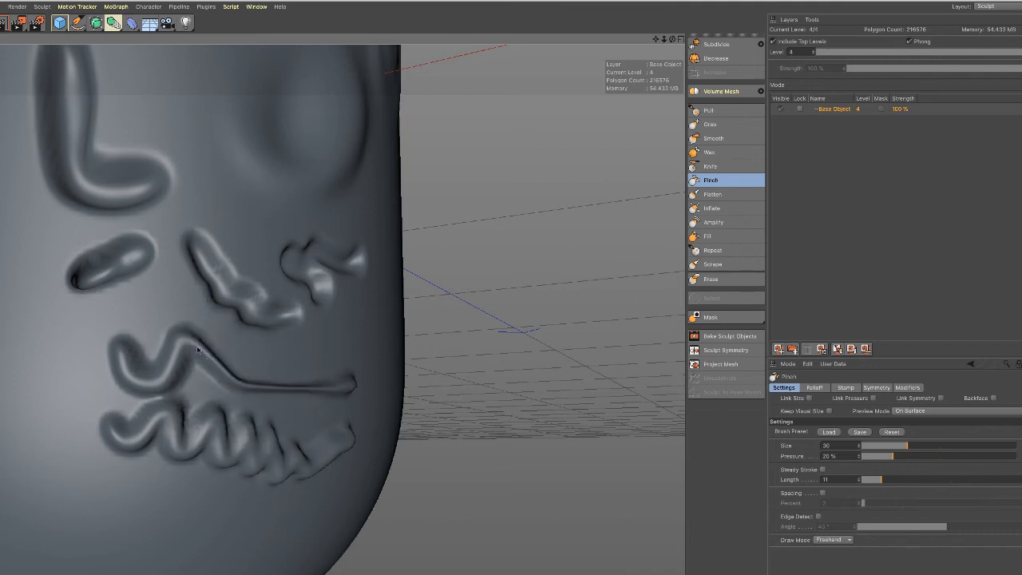
mouse_move(154, 383)
left_mouse_down()
mouse_move(173, 360)
mouse_move(255, 386)
mouse_move(285, 372)
mouse_move(281, 380)
left_mouse_up()
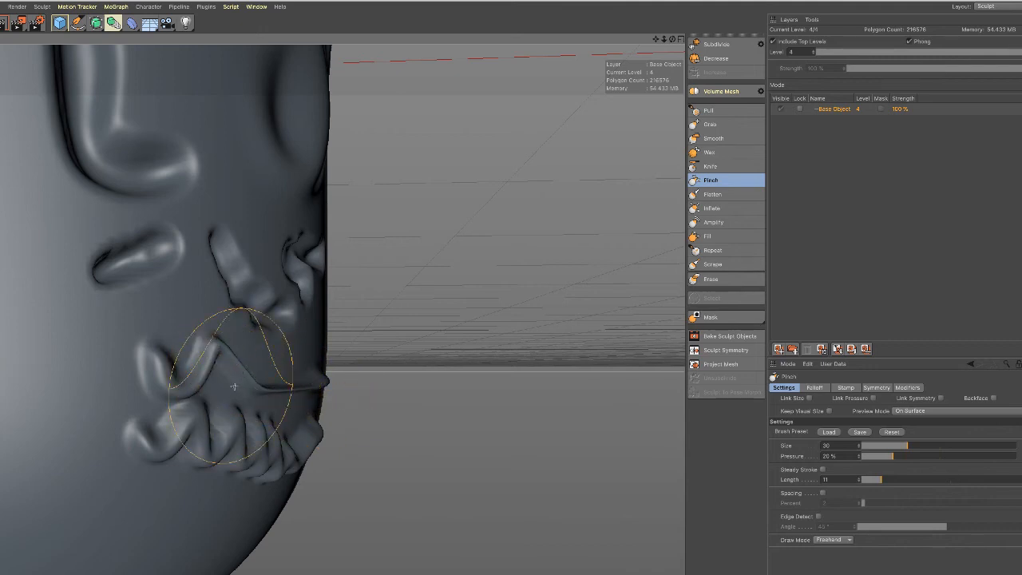
mouse_move(234, 387)
middle_mouse_down()
mouse_move(243, 395)
mouse_move(253, 347)
mouse_move(243, 400)
mouse_move(205, 399)
mouse_move(201, 389)
middle_mouse_up()
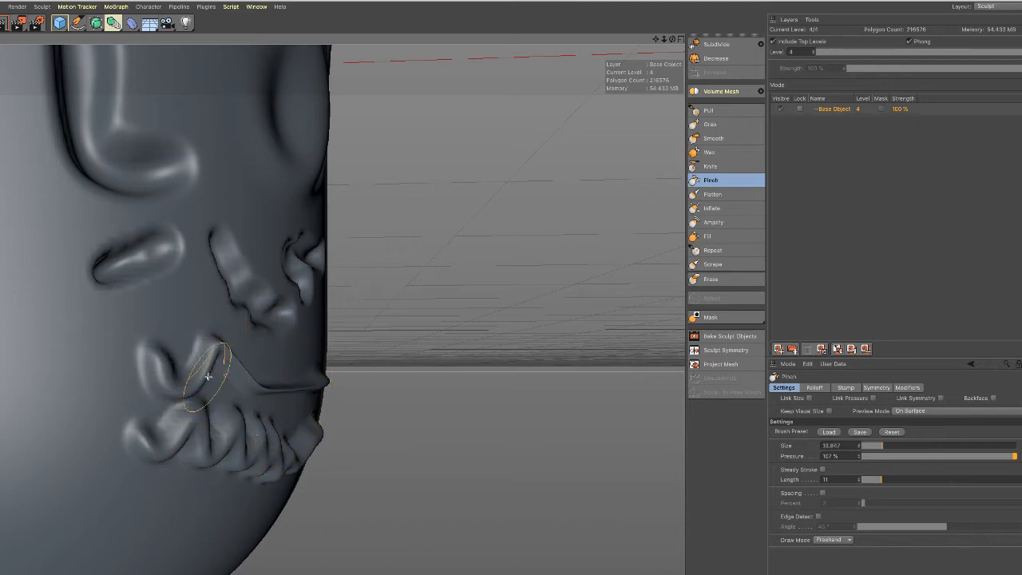
mouse_move(208, 373)
left_mouse_down()
mouse_move(155, 422)
mouse_move(181, 445)
mouse_move(269, 459)
left_mouse_up()
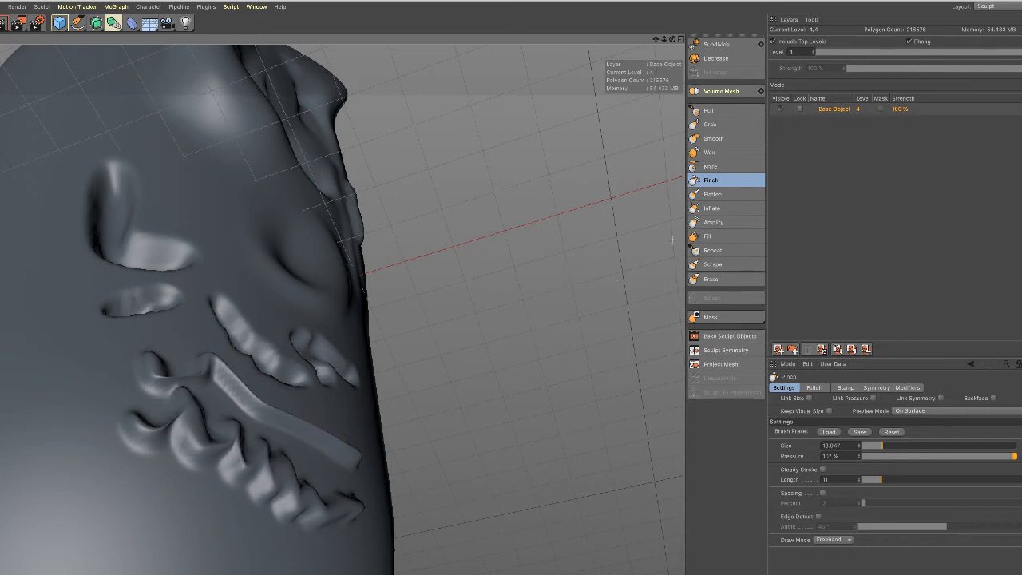
Flatten the middle of the winding and zigzag lines, and exaggerate the diagonal line and the round bump above it with the Amplify brush
left_click(729, 195)
mouse_move(283, 410)
left_mouse_down()
mouse_move(289, 407)
mouse_move(262, 427)
left_mouse_up()
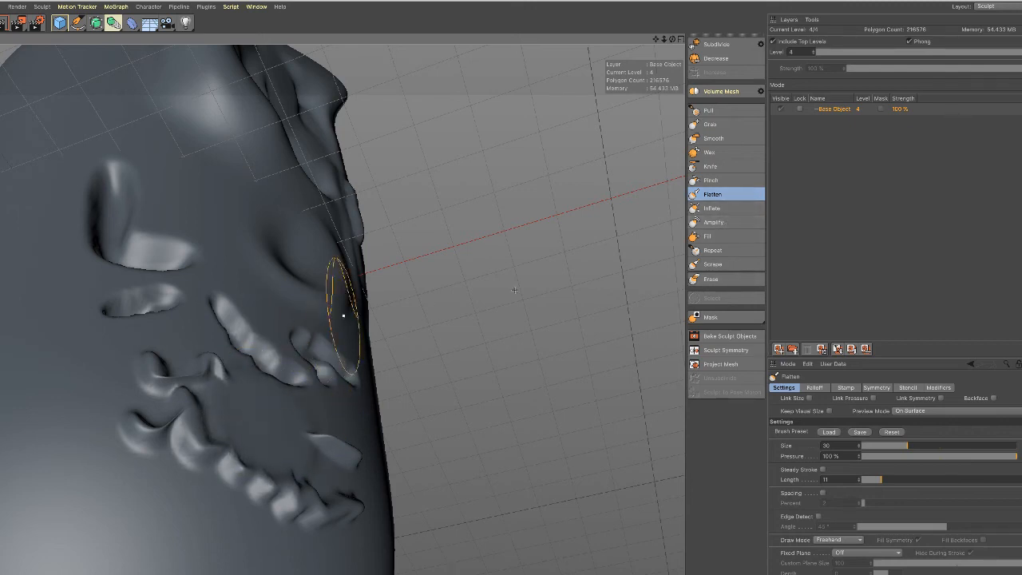
left_click(719, 222)
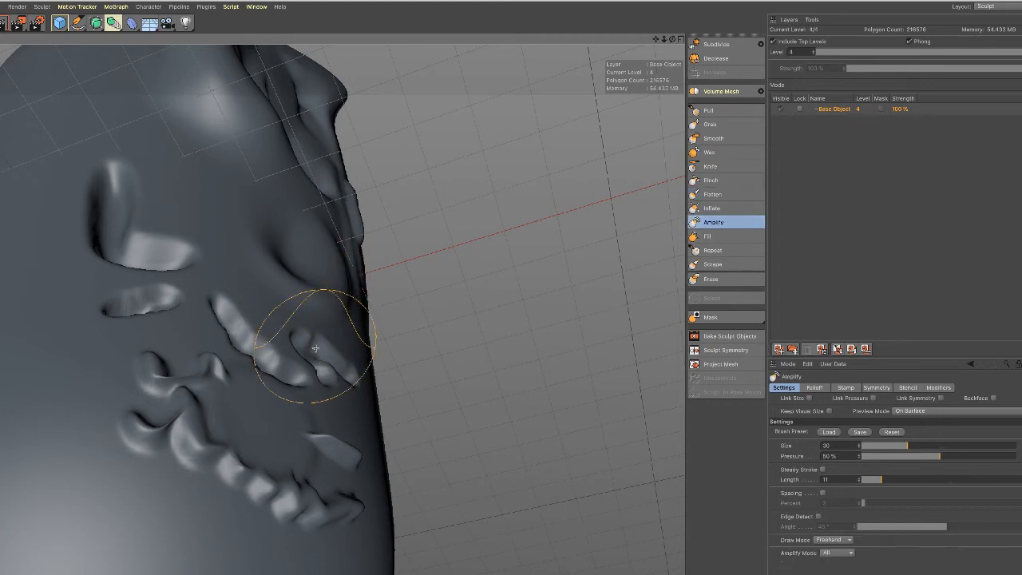
mouse_move(312, 343)
left_mouse_down("alt")
mouse_move(274, 406)
mouse_move(248, 399)
left_mouse_up("alt")
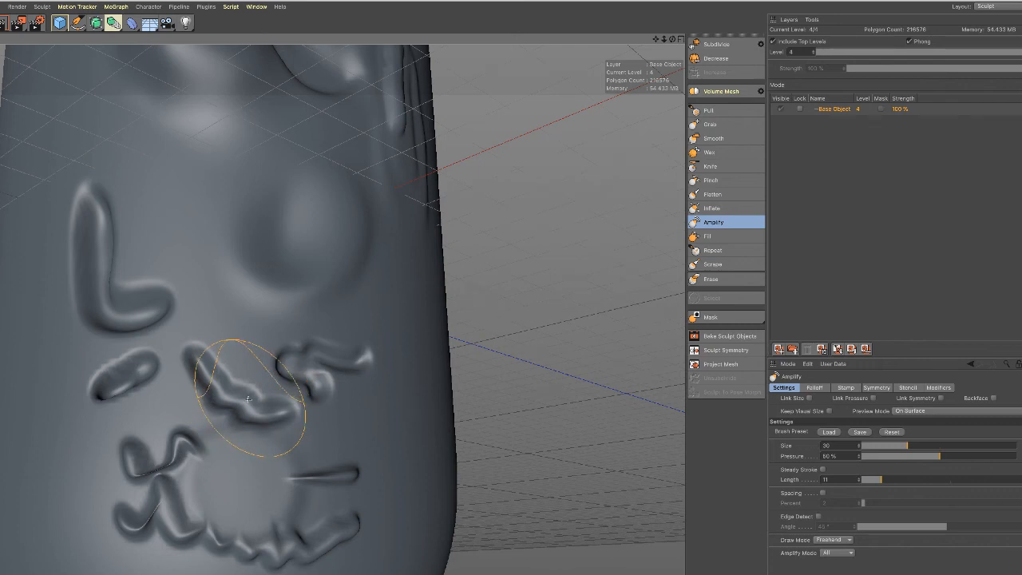
key("ctrl+z")
left_click_drag(251, 414, 226, 409)
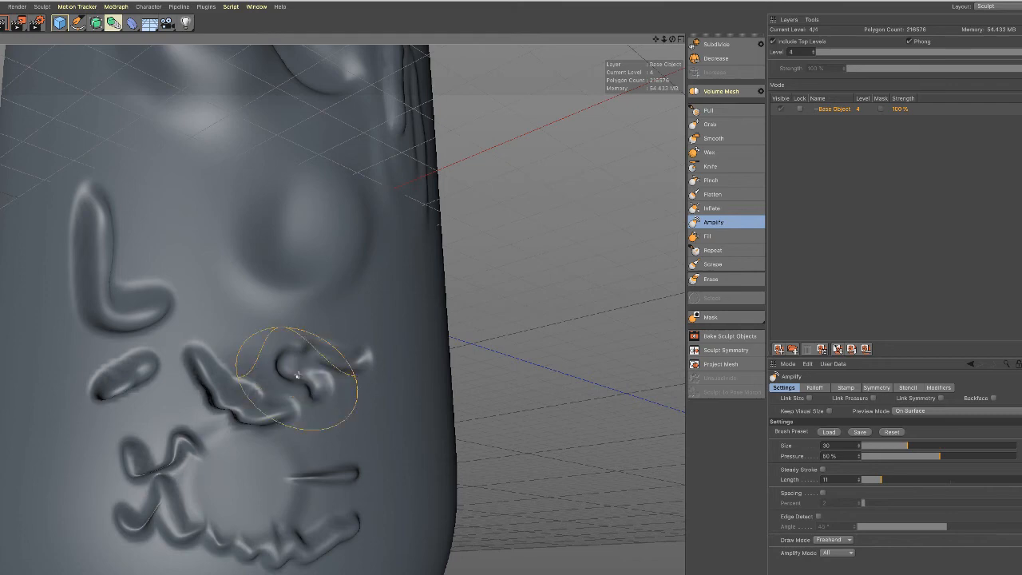
mouse_move(292, 365)
left_mouse_down("alt")
mouse_move(249, 421)
mouse_move(276, 404)
mouse_move(241, 404)
mouse_move(258, 413)
mouse_move(279, 392)
mouse_move(627, 305)
left_mouse_up("alt")
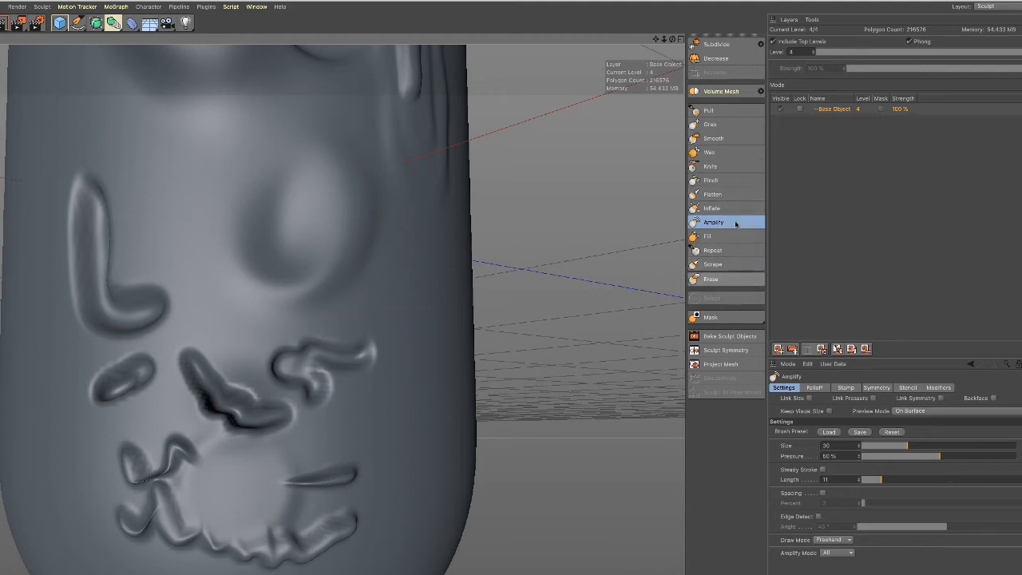
Erase the L-shaped line, all the other knife cuts and the small round bump from the capsule's lower front
left_click(714, 280)
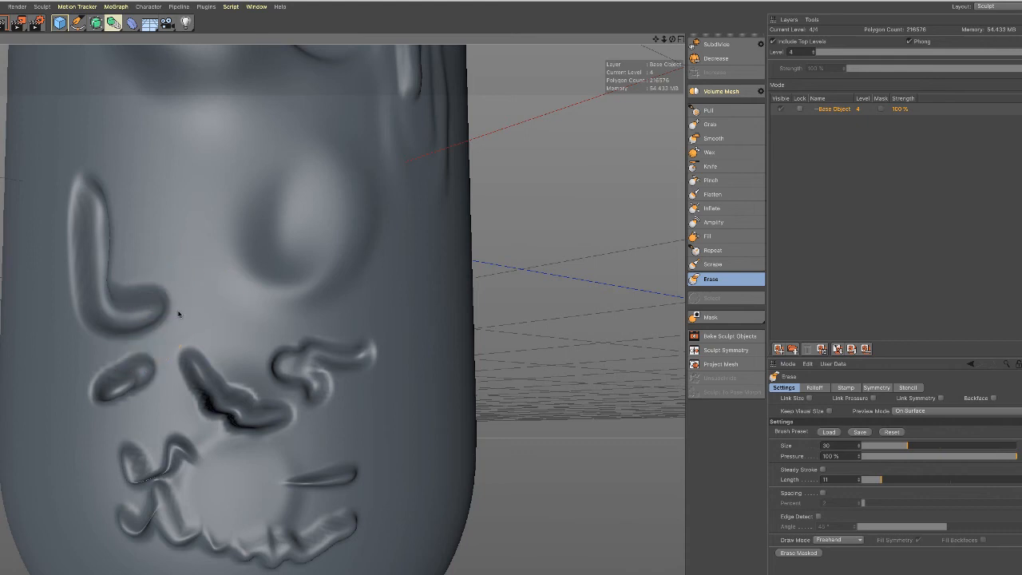
mouse_move(179, 313)
left_mouse_down()
mouse_move(120, 319)
mouse_move(99, 288)
mouse_move(95, 214)
left_mouse_up()
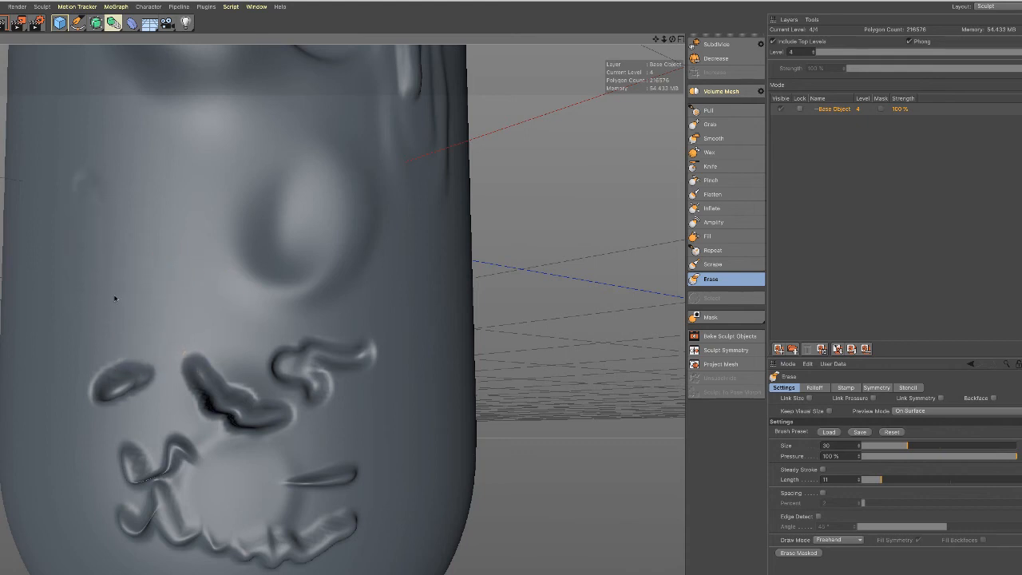
mouse_move(147, 369)
left_mouse_down()
mouse_move(128, 379)
mouse_move(113, 360)
mouse_move(271, 410)
mouse_move(164, 456)
mouse_move(156, 499)
mouse_move(103, 451)
mouse_move(158, 527)
mouse_move(115, 468)
mouse_move(103, 375)
left_mouse_up()
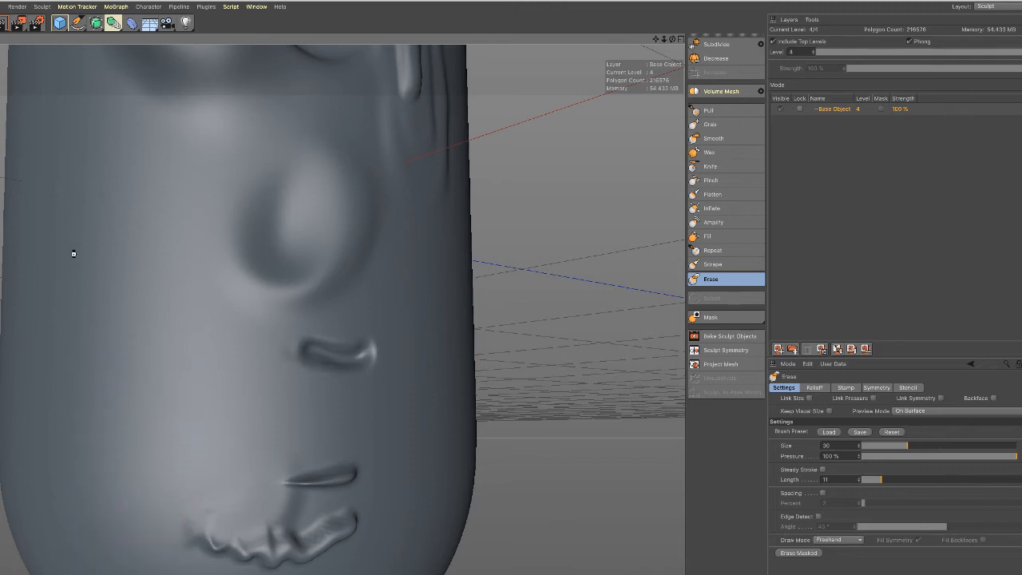
mouse_move(155, 474)
left_mouse_down()
mouse_move(228, 540)
mouse_move(329, 538)
mouse_move(326, 514)
left_mouse_up()
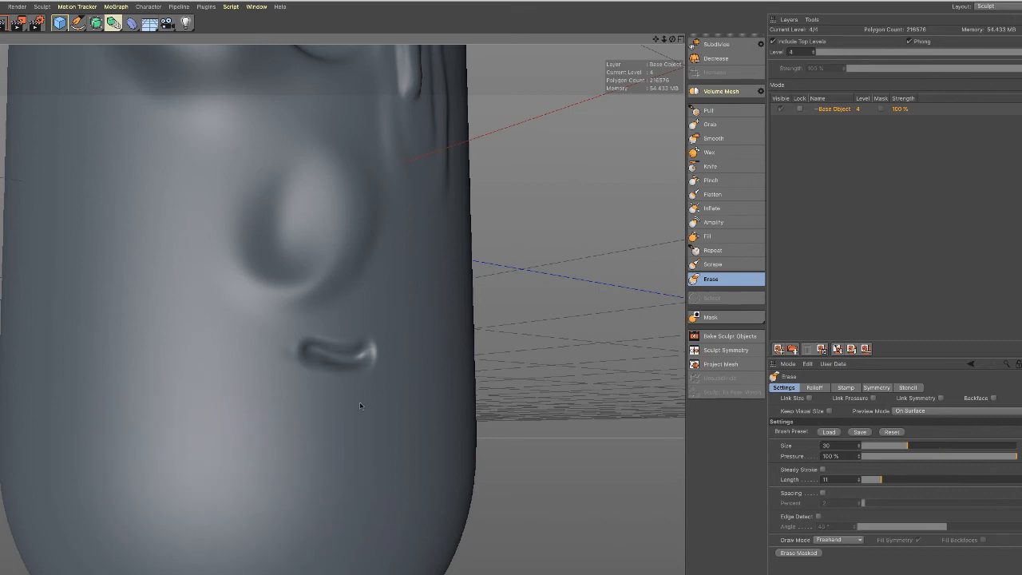
left_click_drag(366, 353, 303, 356)
scroll(301, 399, "down", 5)
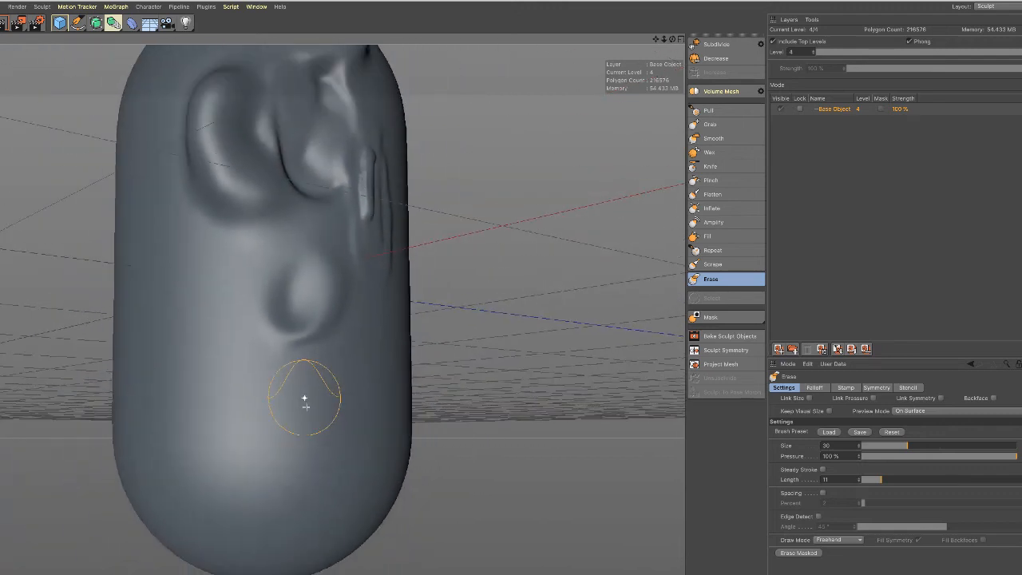
left_click_drag(314, 395, 279, 316)
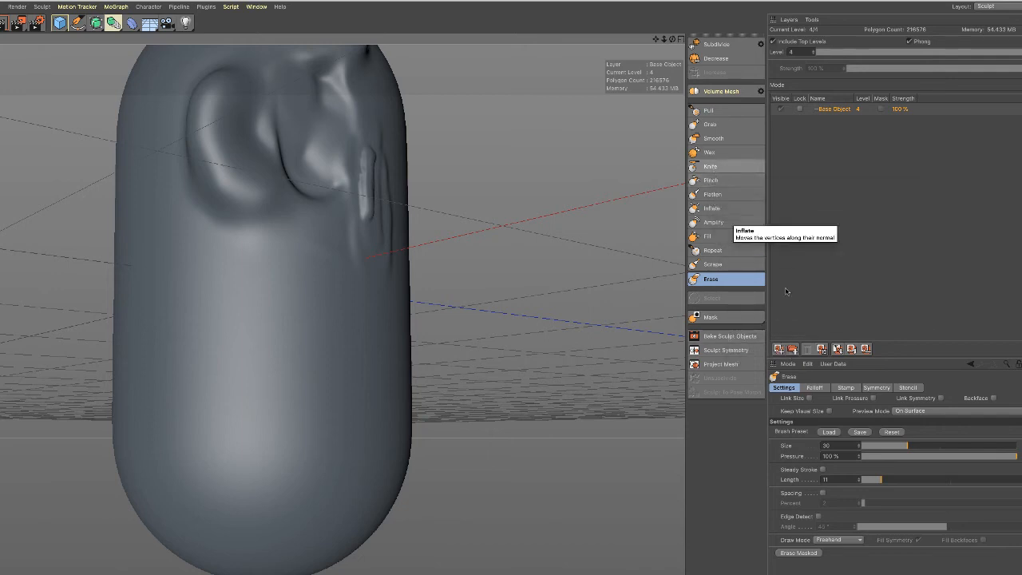
Show the Knife brush's symmetry options and examine the direction of the capsule's local axes with the Move tool
left_click(710, 167)
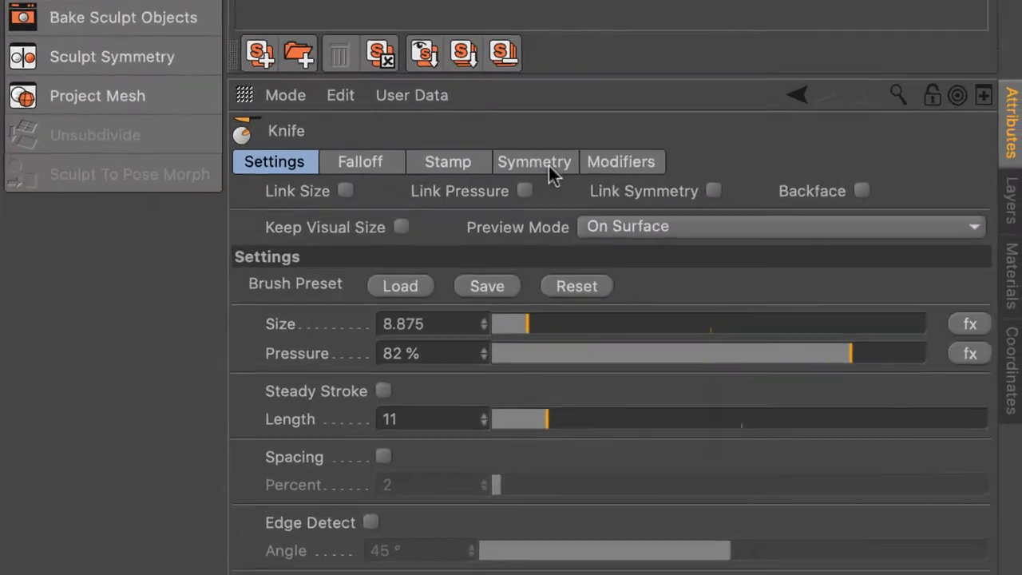
left_click(876, 388)
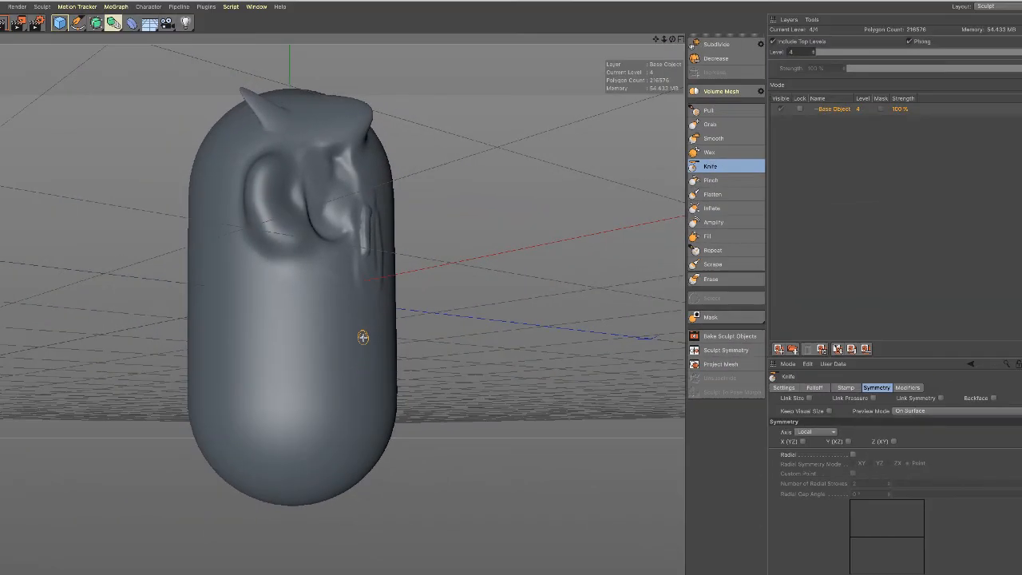
key("e")
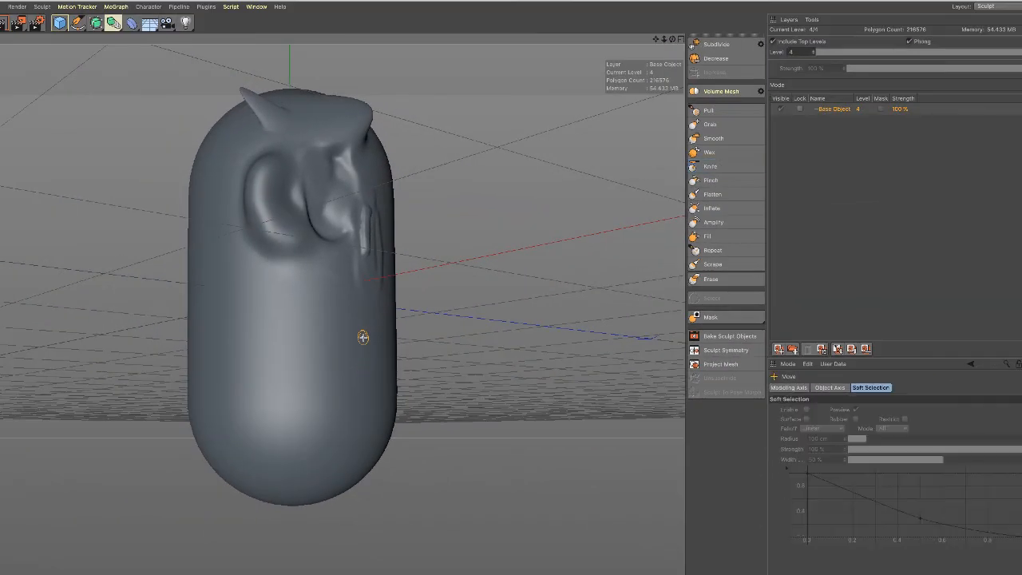
left_click(363, 337)
left_click_drag(415, 343, 508, 364, "alt")
scroll(309, 326, "up", 2)
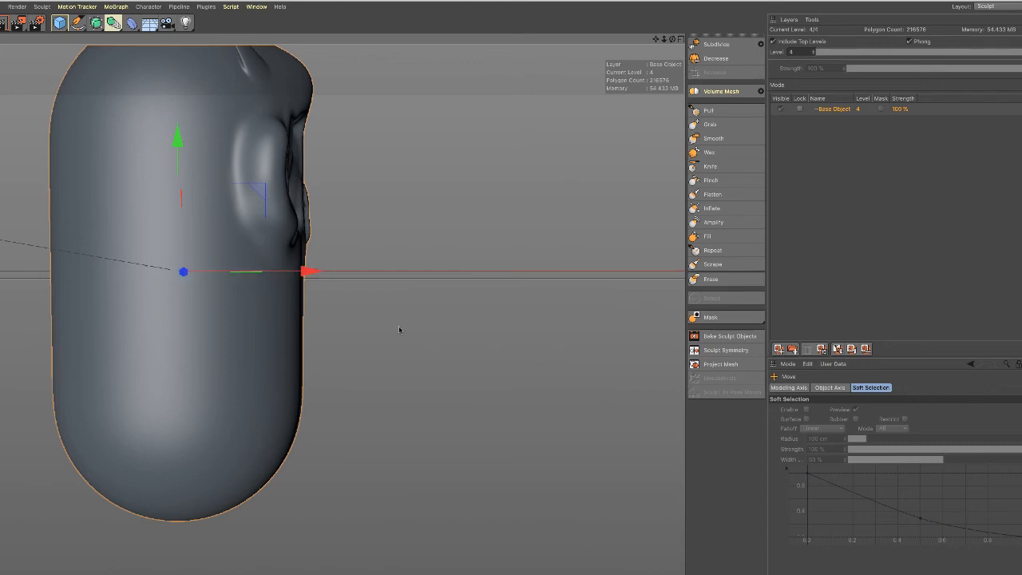
scroll(395, 329, "up", 1)
middle_click_drag(375, 330, 508, 341, "alt")
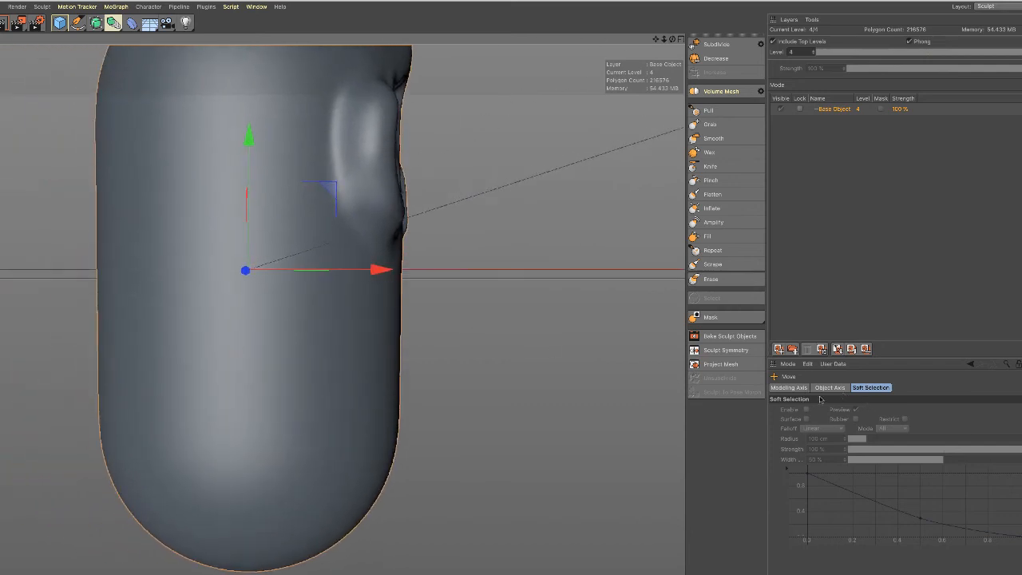
Enable X (YZ) symmetry for the Knife brush and cut a mirrored winding line into the capsule's smooth lower side
left_click(711, 167)
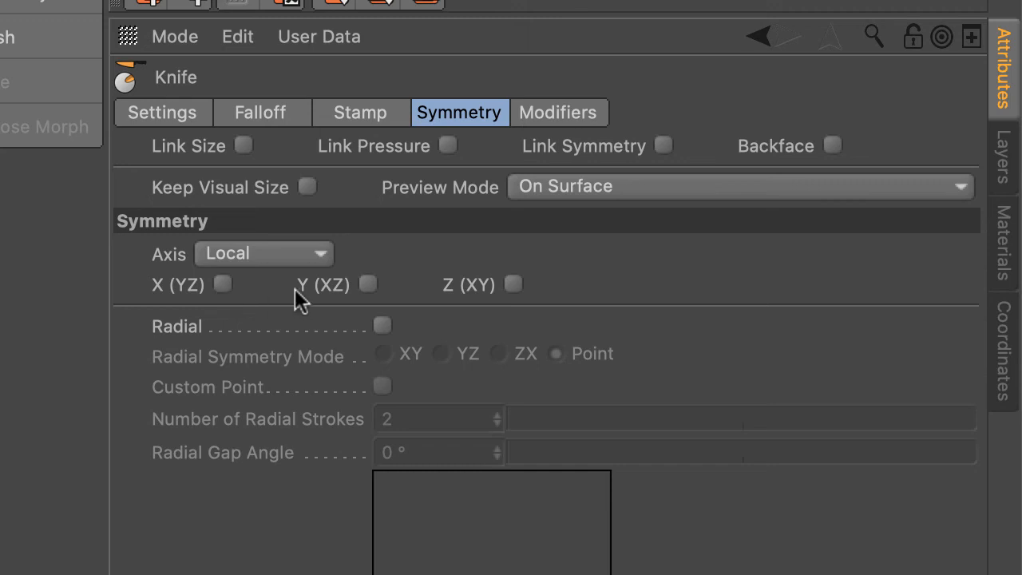
left_click(223, 286)
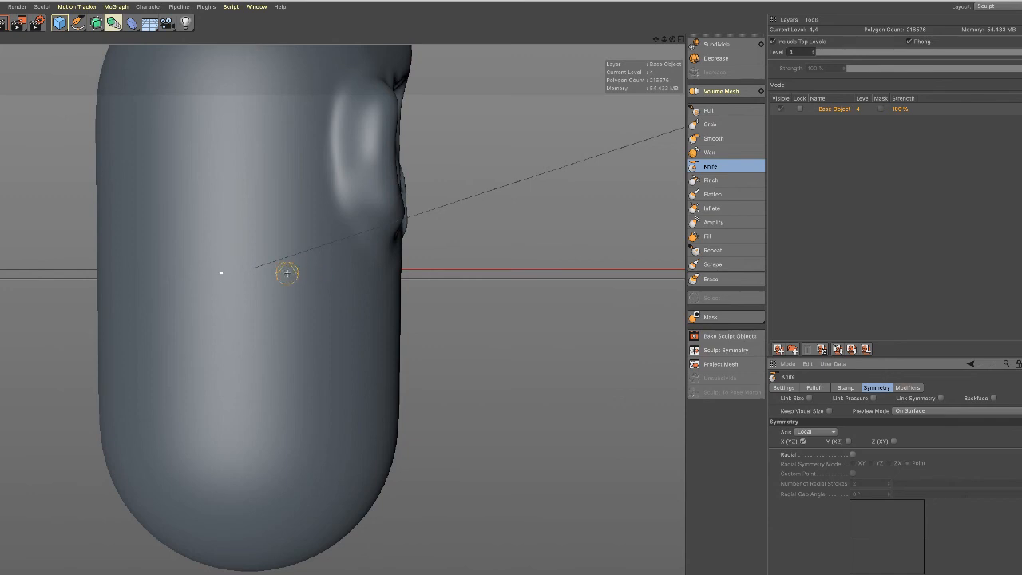
mouse_move(281, 267)
left_mouse_down()
mouse_move(294, 295)
mouse_move(329, 287)
mouse_move(331, 305)
mouse_move(324, 324)
mouse_move(293, 326)
mouse_move(293, 343)
mouse_move(262, 380)
mouse_move(328, 398)
mouse_move(336, 343)
left_mouse_up()
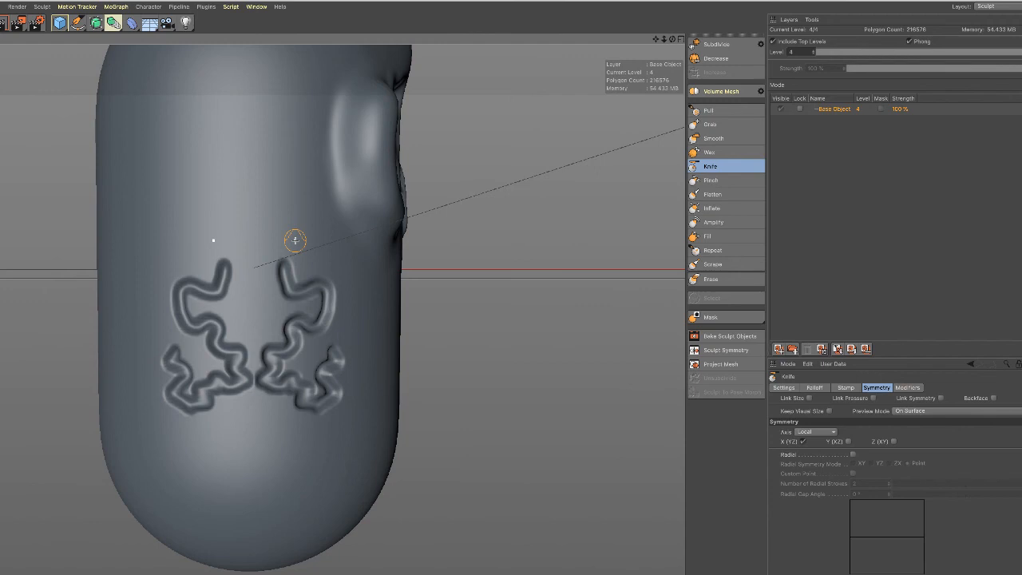
Build up bumps around the mirrored lines with the Pull brush, first unmirrored and then with X (YZ) symmetry, and turn the symmetry off
left_click(728, 113)
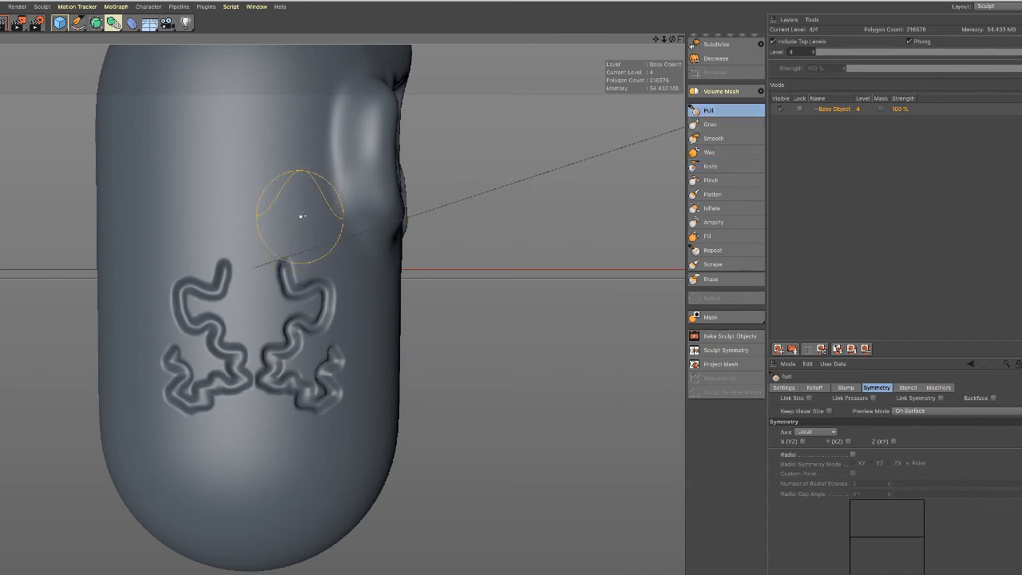
left_click_drag(296, 201, 302, 183)
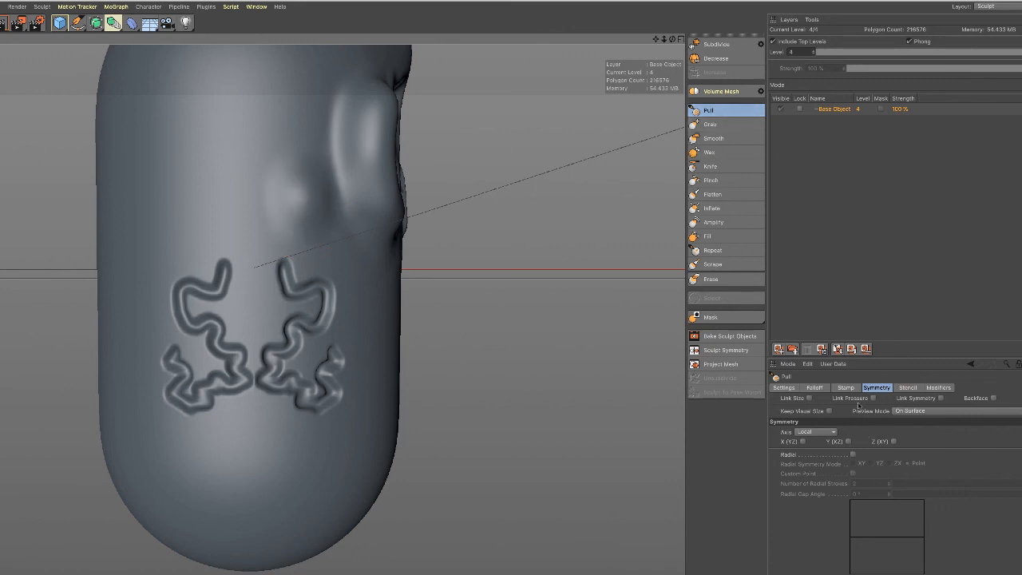
left_click(803, 441)
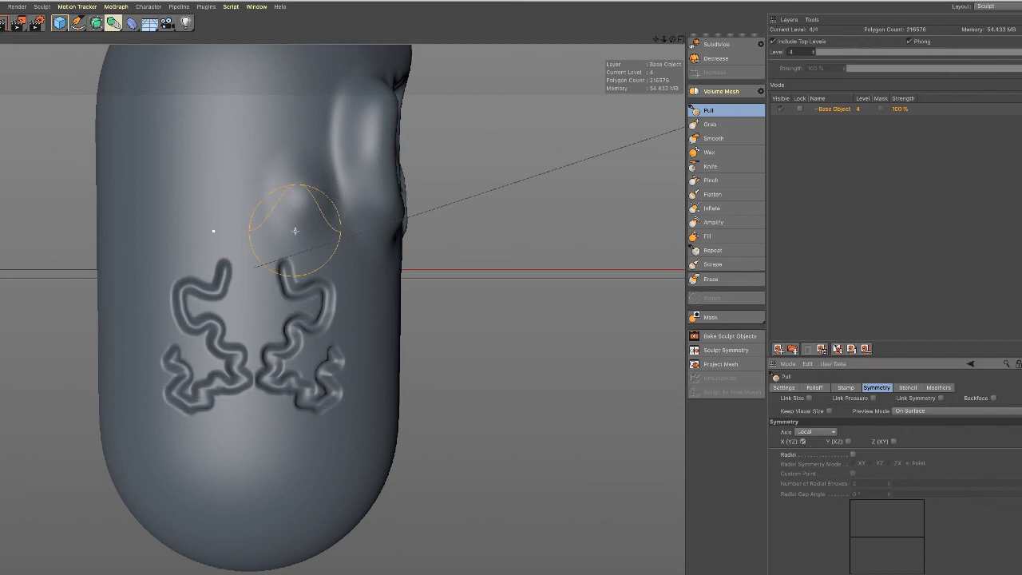
mouse_move(296, 215)
left_mouse_down()
mouse_move(288, 164)
mouse_move(296, 200)
mouse_move(339, 235)
mouse_move(336, 271)
mouse_move(308, 272)
mouse_move(323, 308)
mouse_move(292, 405)
mouse_move(360, 447)
left_mouse_up()
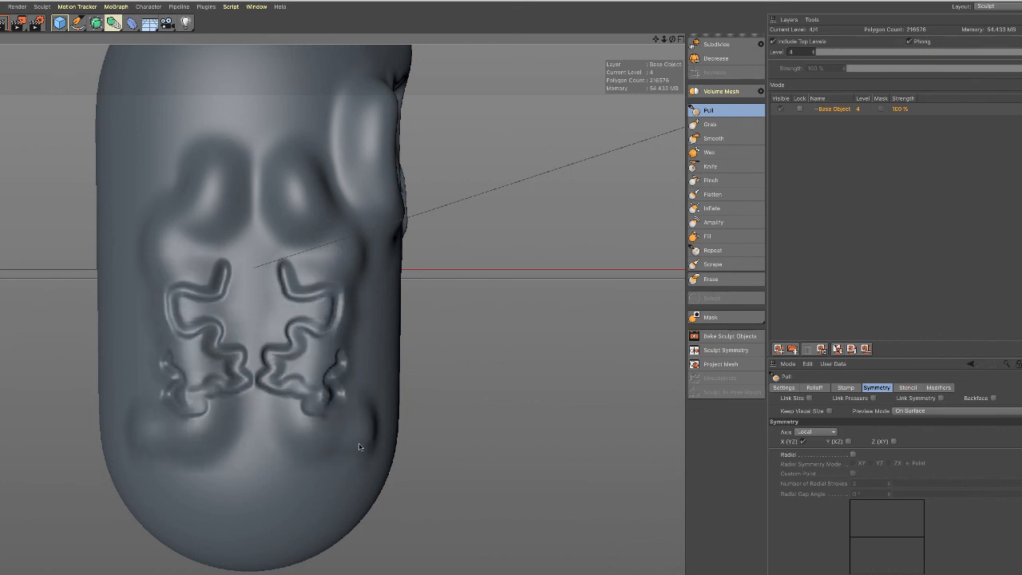
left_click(804, 443)
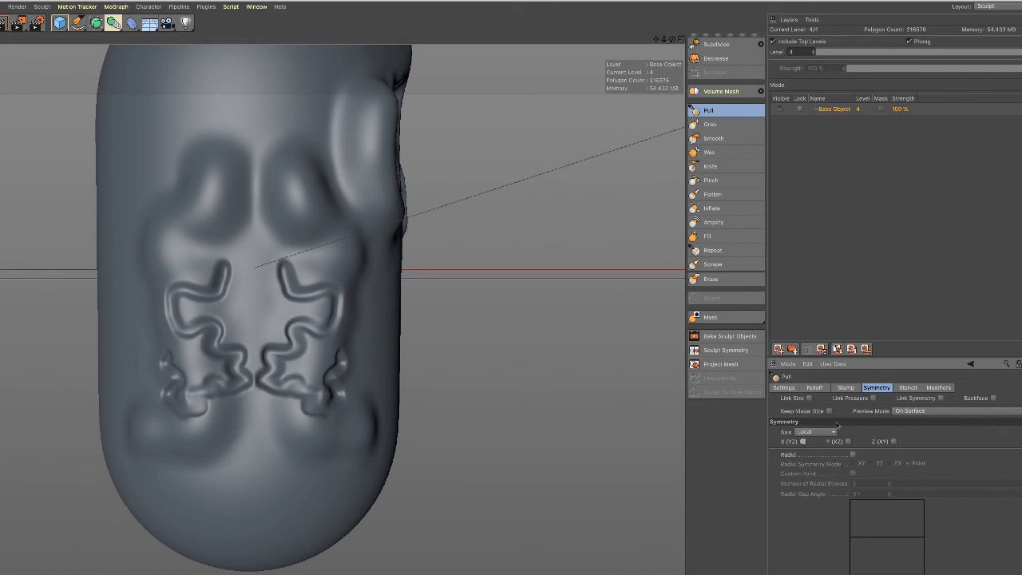